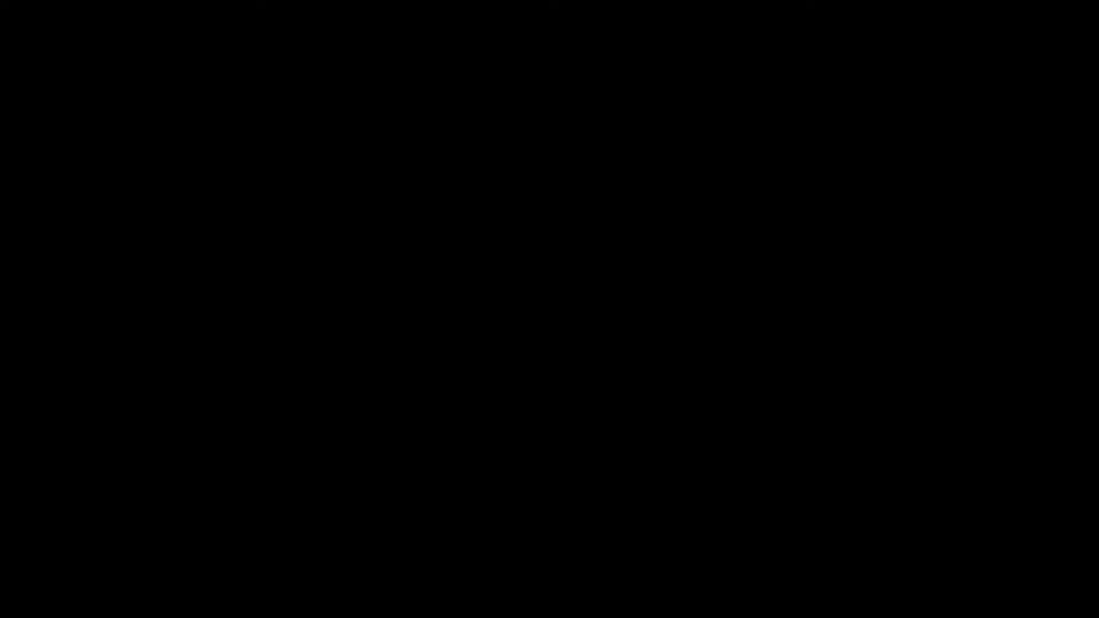
Step: Scroll the Adobe pricing page to the Premiere Pro plan and highlight its A$51.99/mo price
key("w")
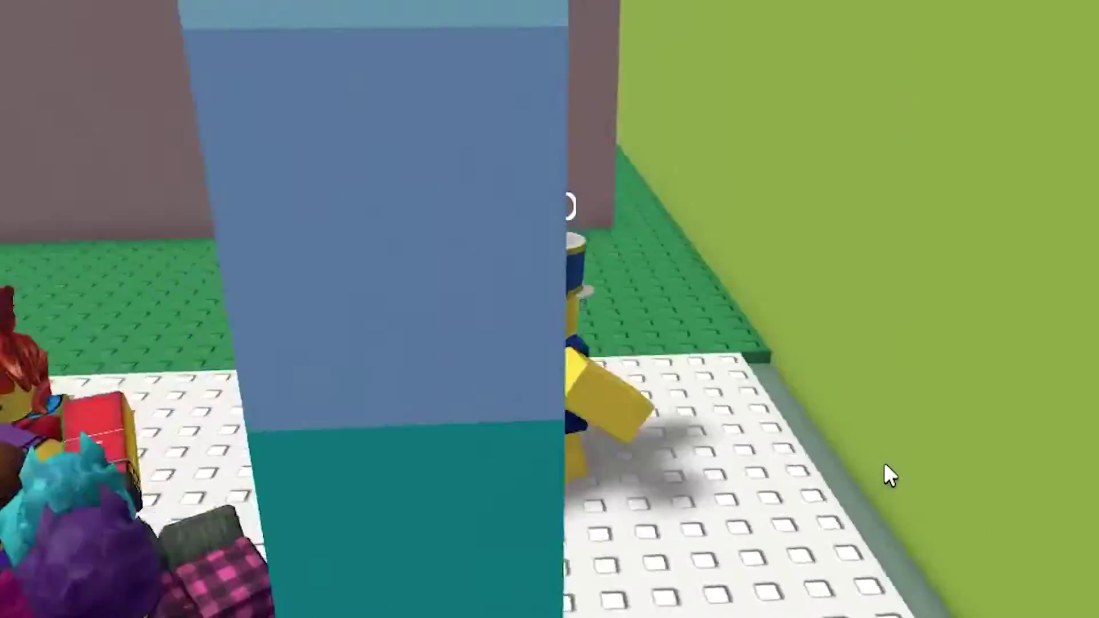
key("a")
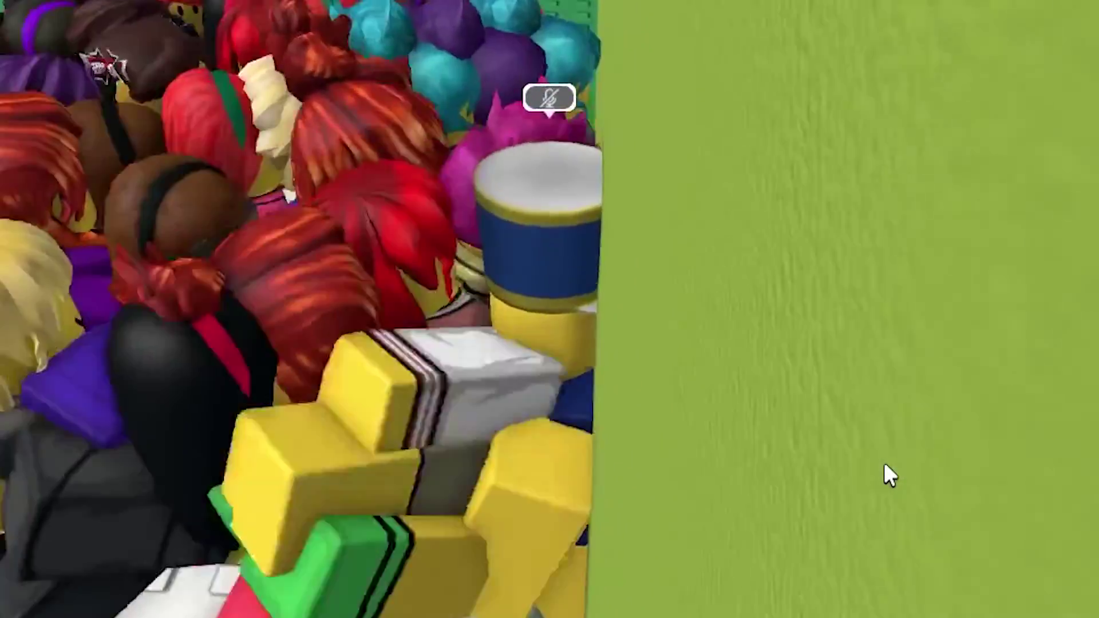
scroll(884, 462, "up", 3)
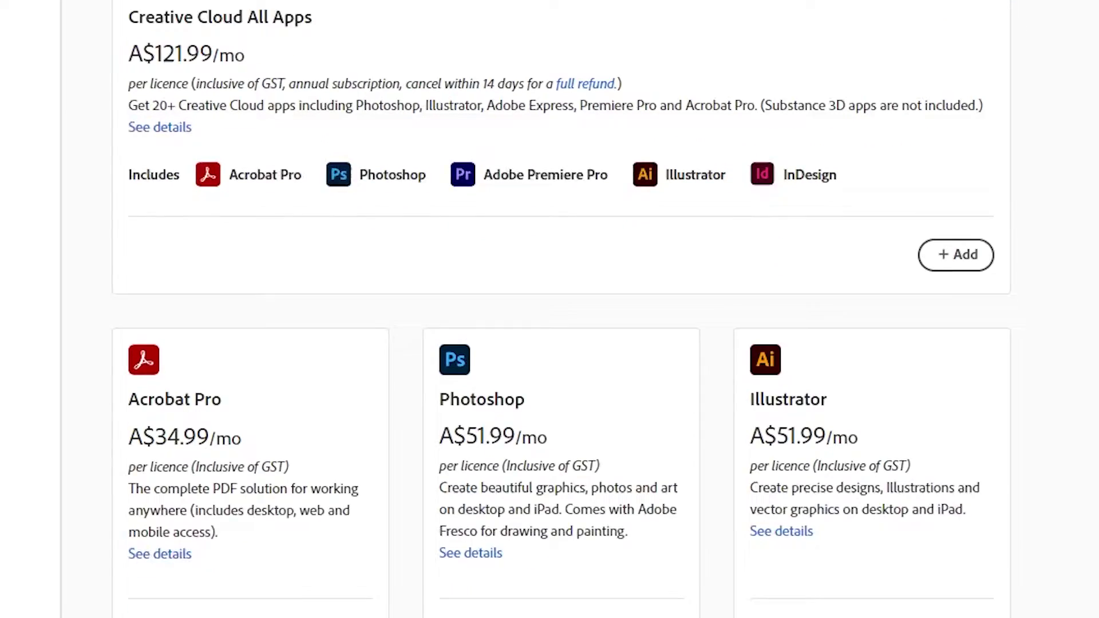
scroll(561, 309, "down", 10)
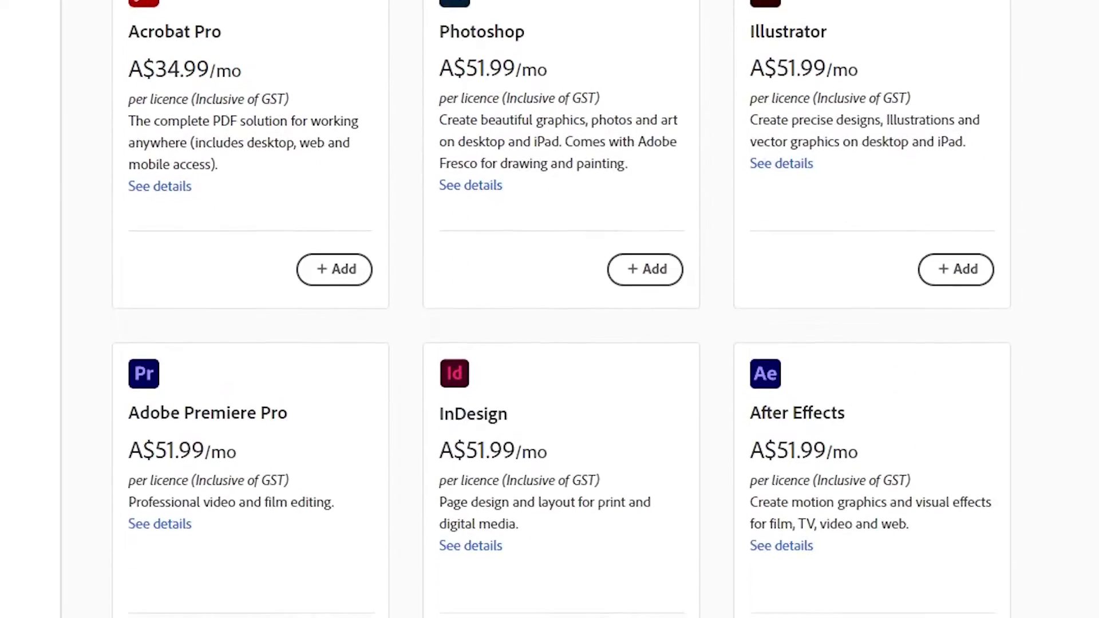
left_click_drag(160, 286, 284, 268)
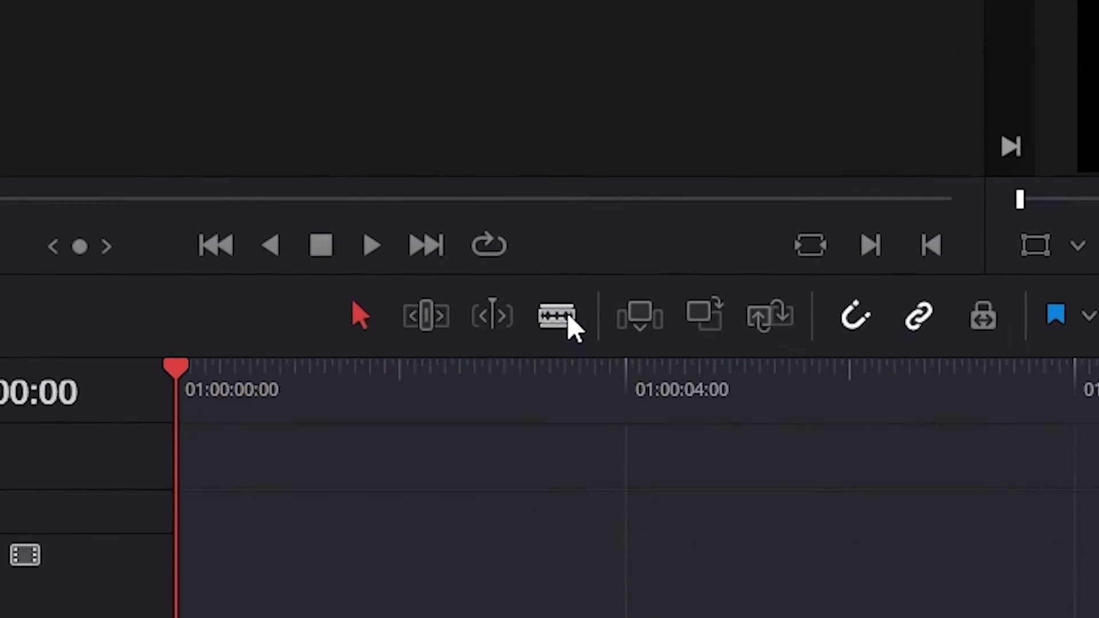
Step: Blade the BILLY INTRO audio twice, then delete the middle piece and close its gap
left_click(567, 320)
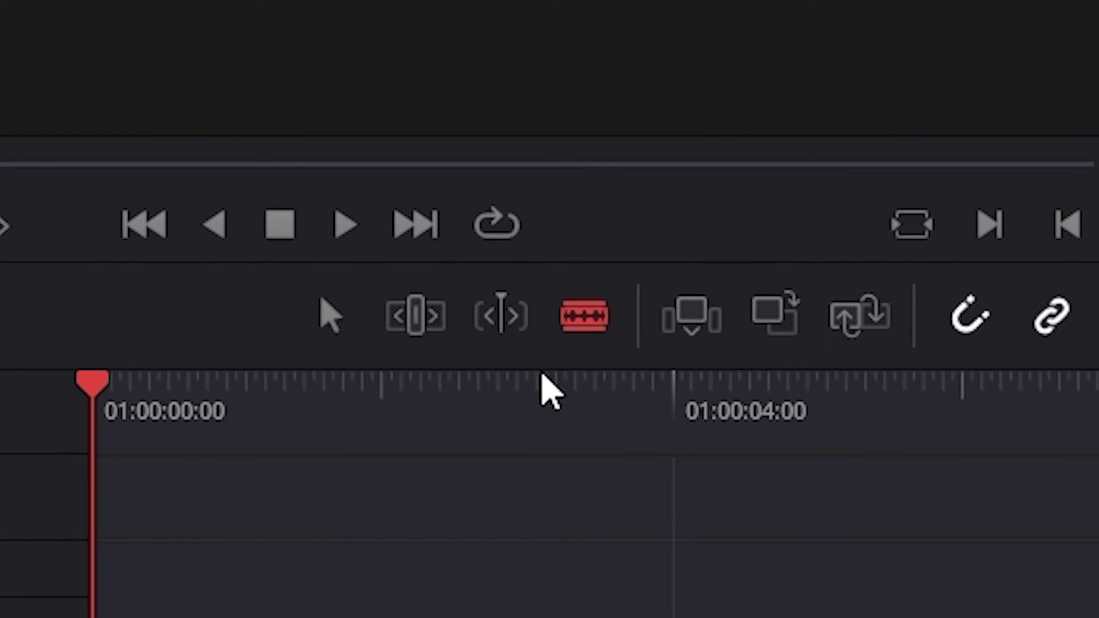
left_click(579, 452)
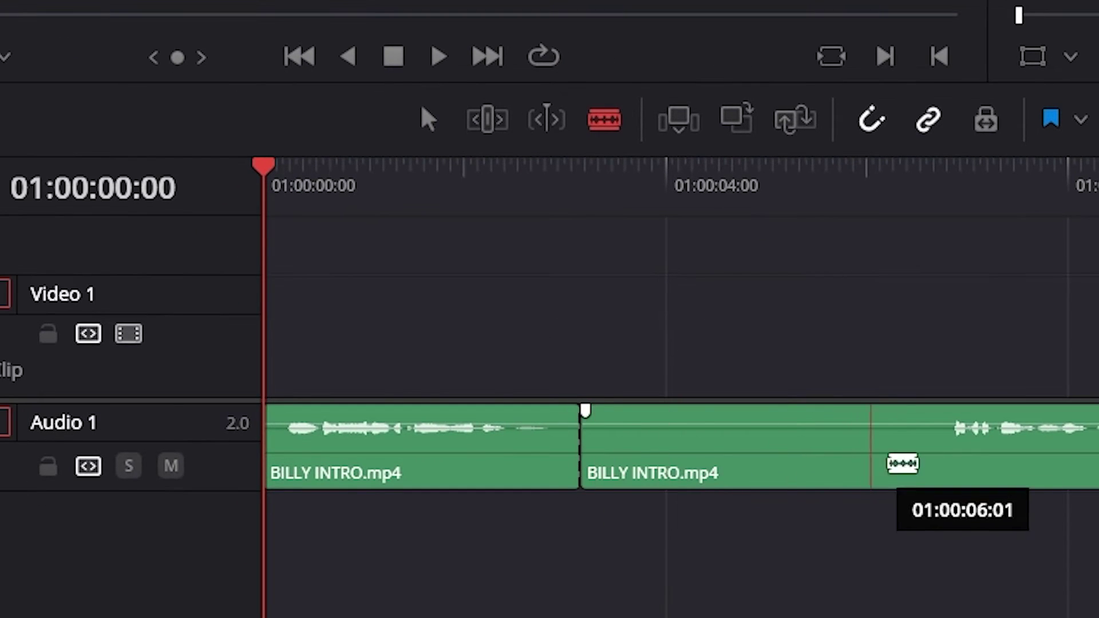
left_click(925, 452)
left_click(428, 119)
left_click(760, 454)
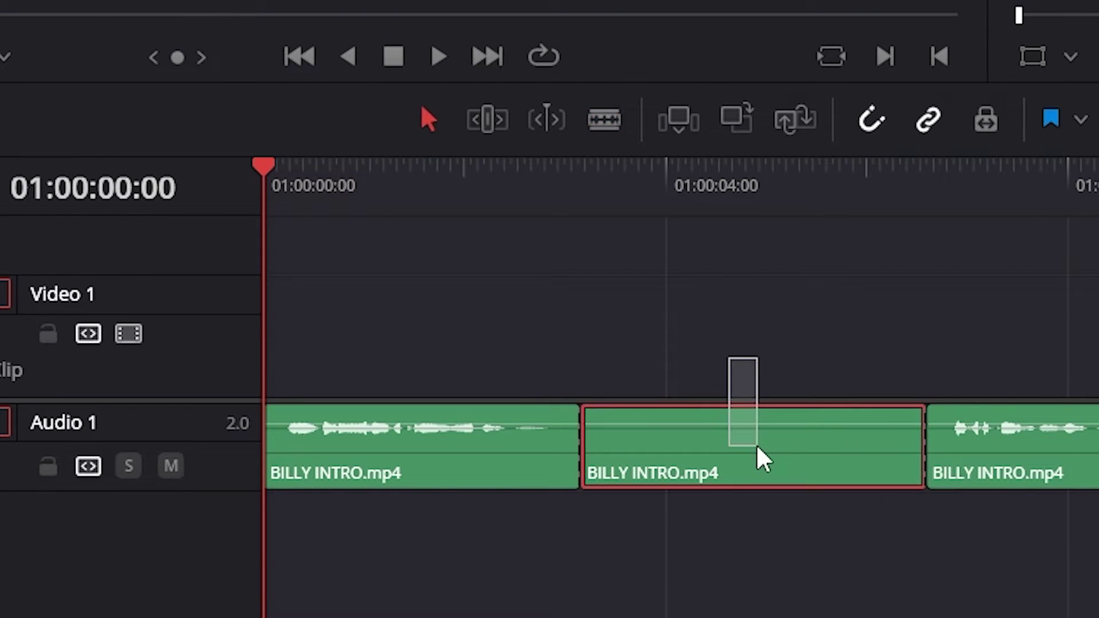
key("Delete")
left_click(694, 457)
key("Delete")
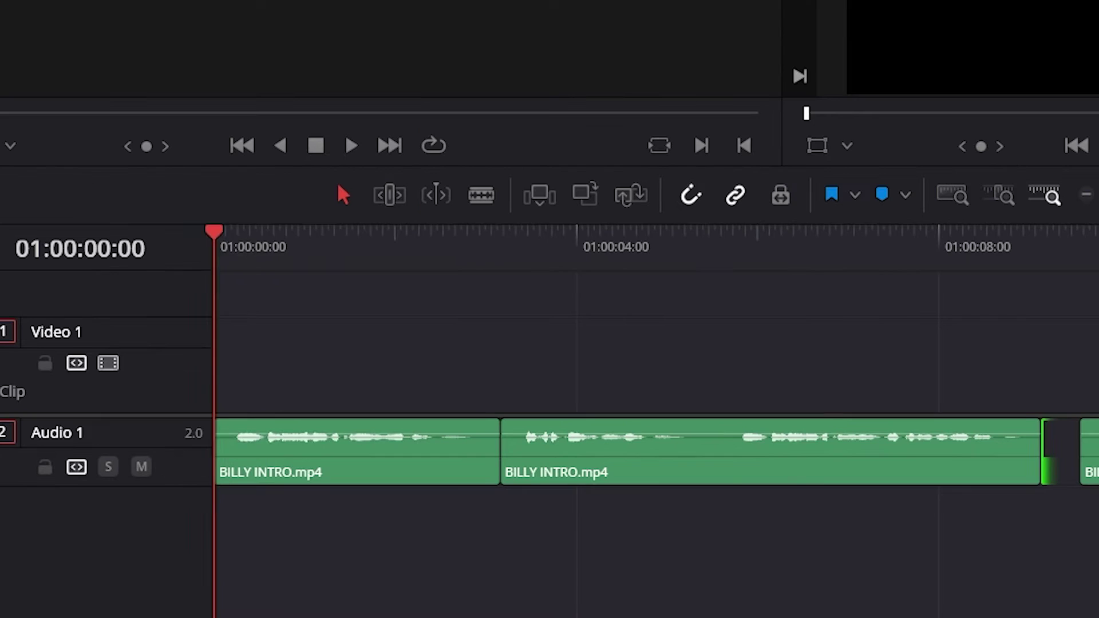
Step: Remove another short clip and close the remaining gaps so the audio clips sit back to back
scroll(653, 453, "right", 5)
scroll(629, 461, "right", 3)
key("Delete")
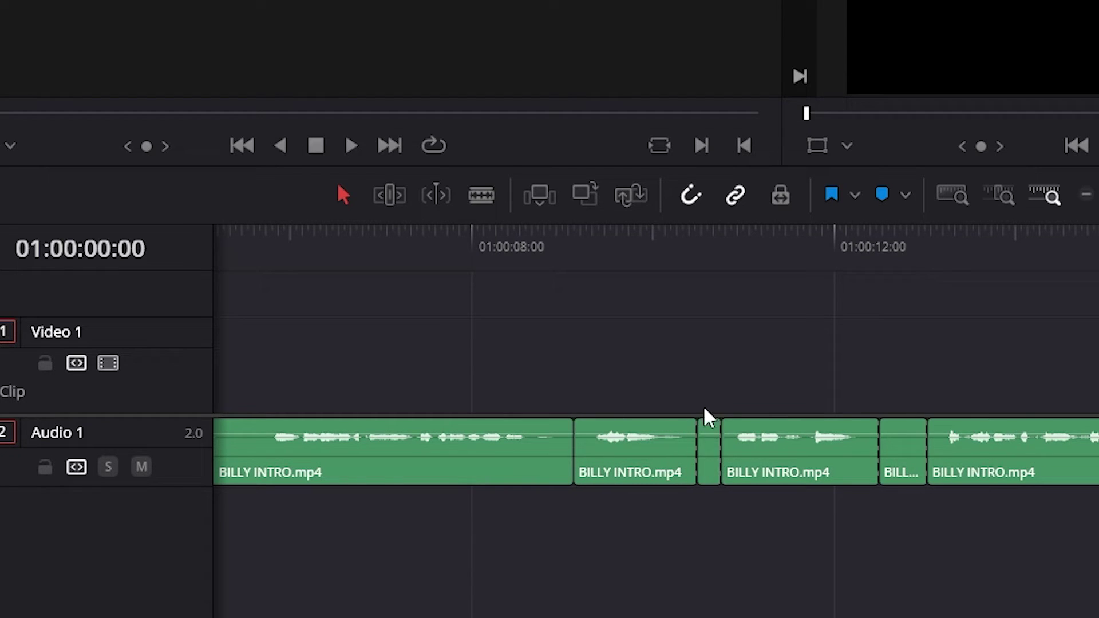
key("Delete")
left_click(888, 446)
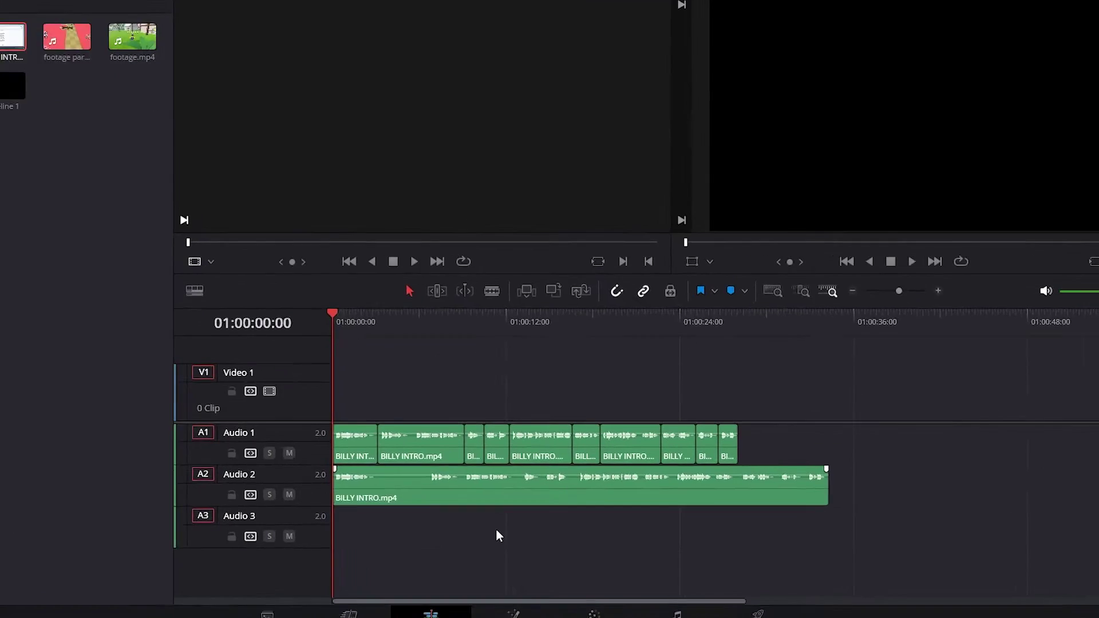
Step: Select all clips on Audio 1 and jump the playhead to their end
left_click(369, 397)
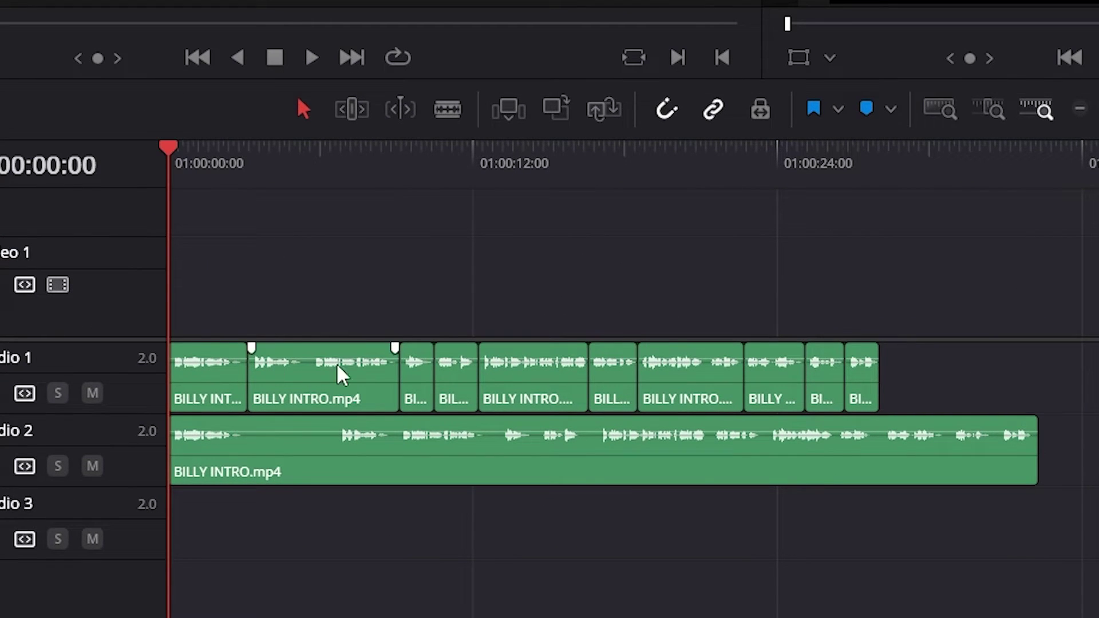
left_click_drag(218, 284, 876, 368)
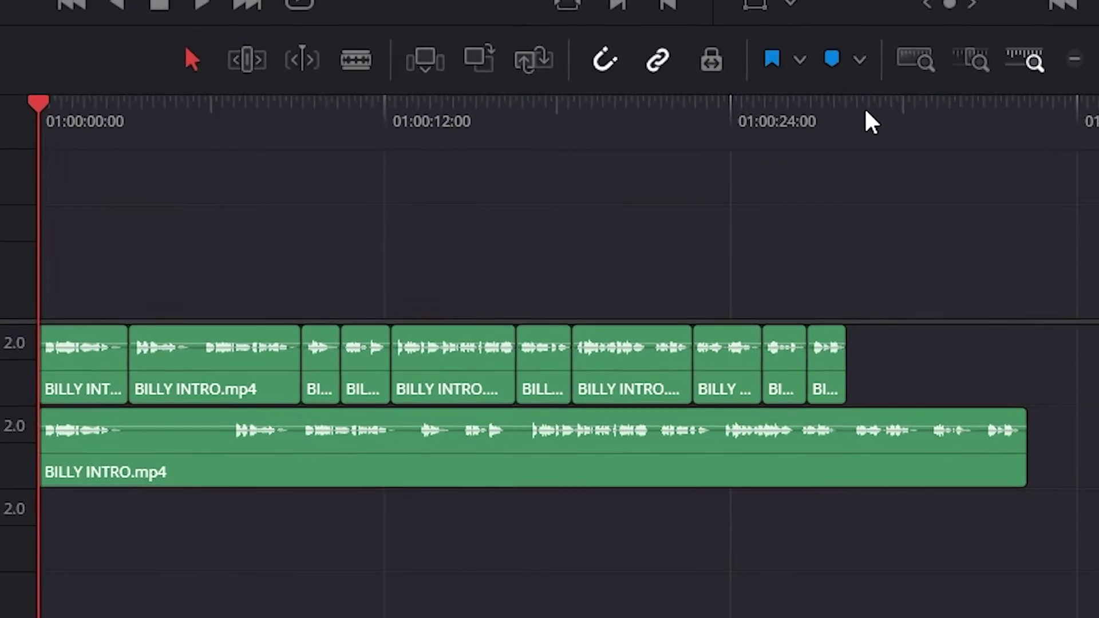
left_click(911, 162)
key("Up")
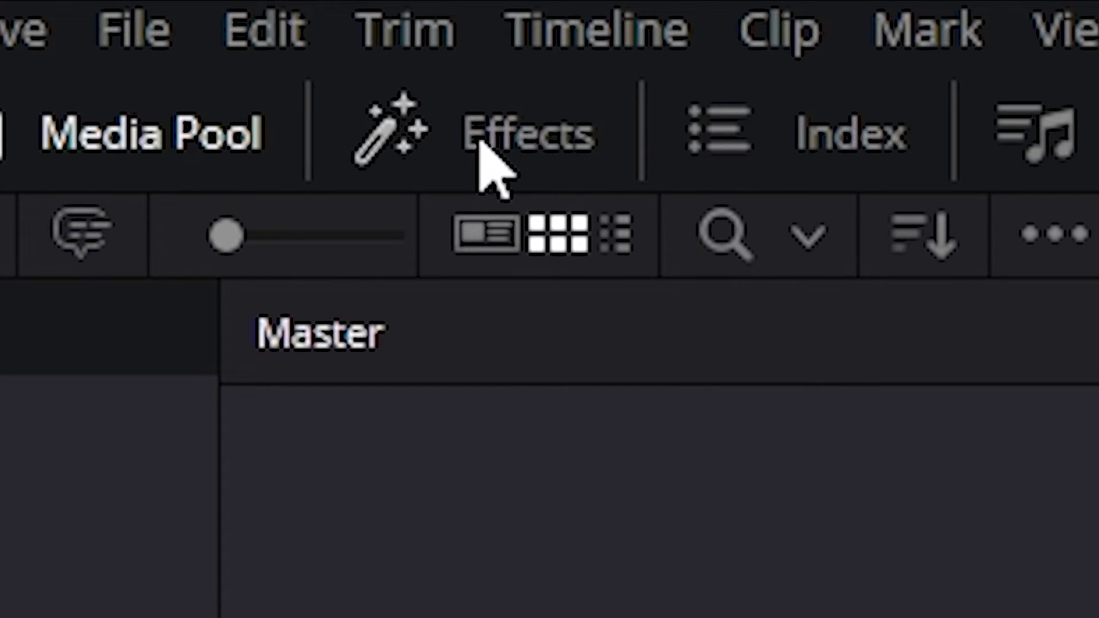
Step: Drag a Text+ title from Effects > Toolbox > Titles onto the start of Video 1 and scrub to preview it
left_click(418, 103)
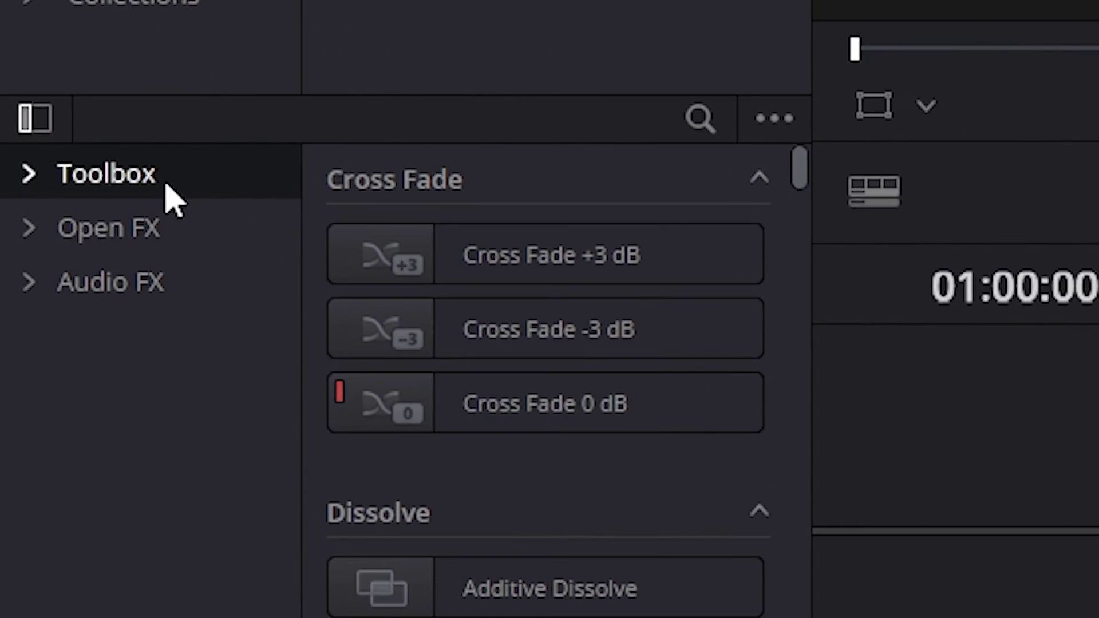
left_click(35, 174)
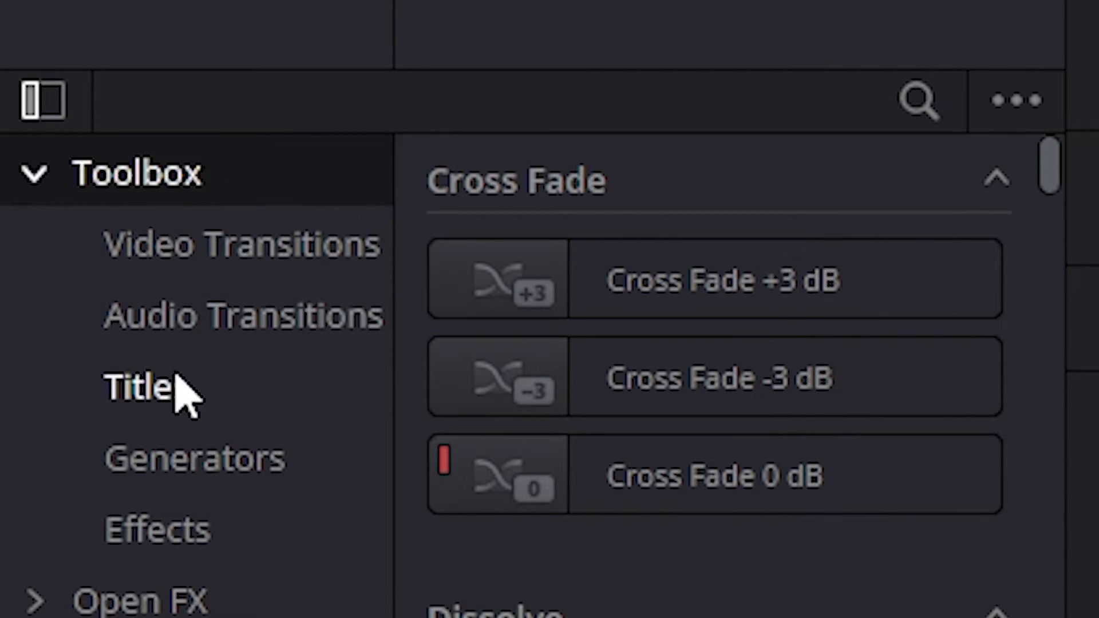
left_click(172, 401)
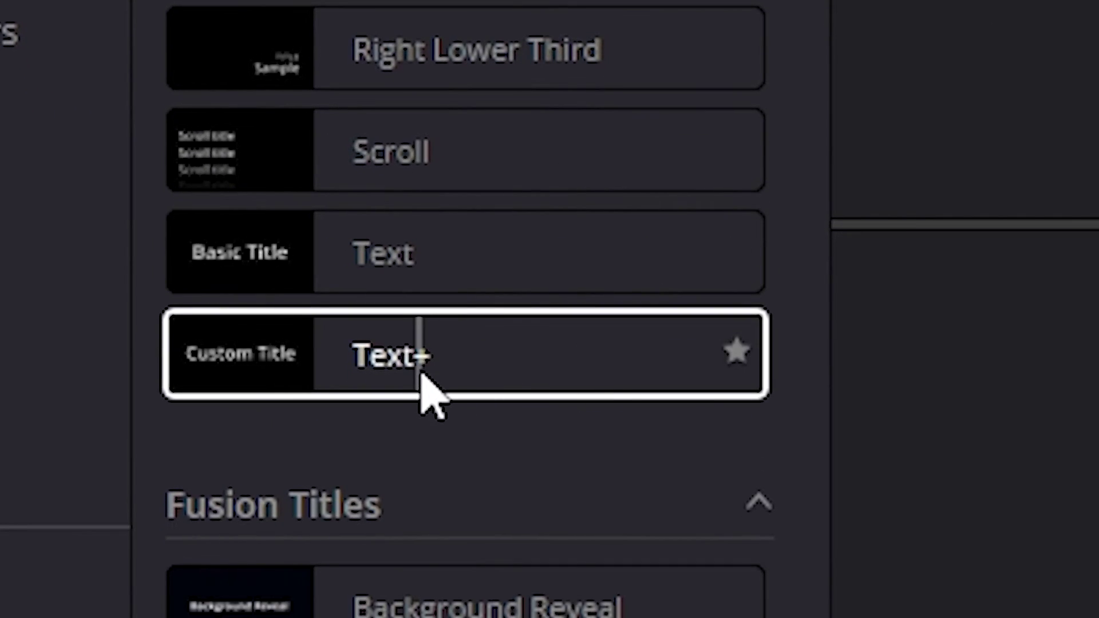
left_click_drag(431, 371, 328, 382)
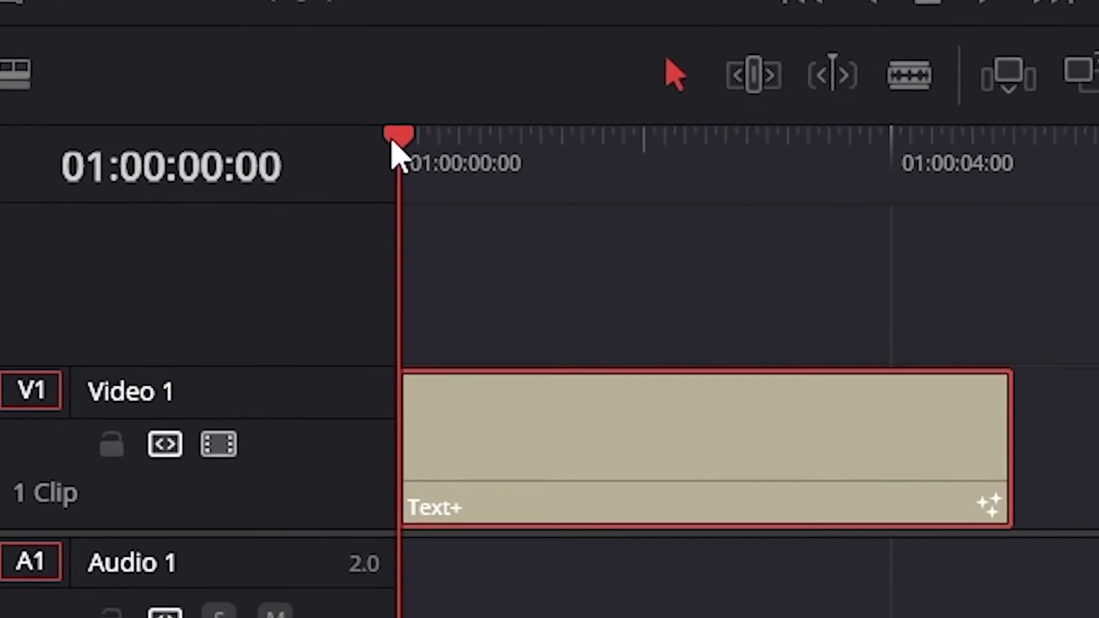
left_click_drag(410, 137, 719, 178)
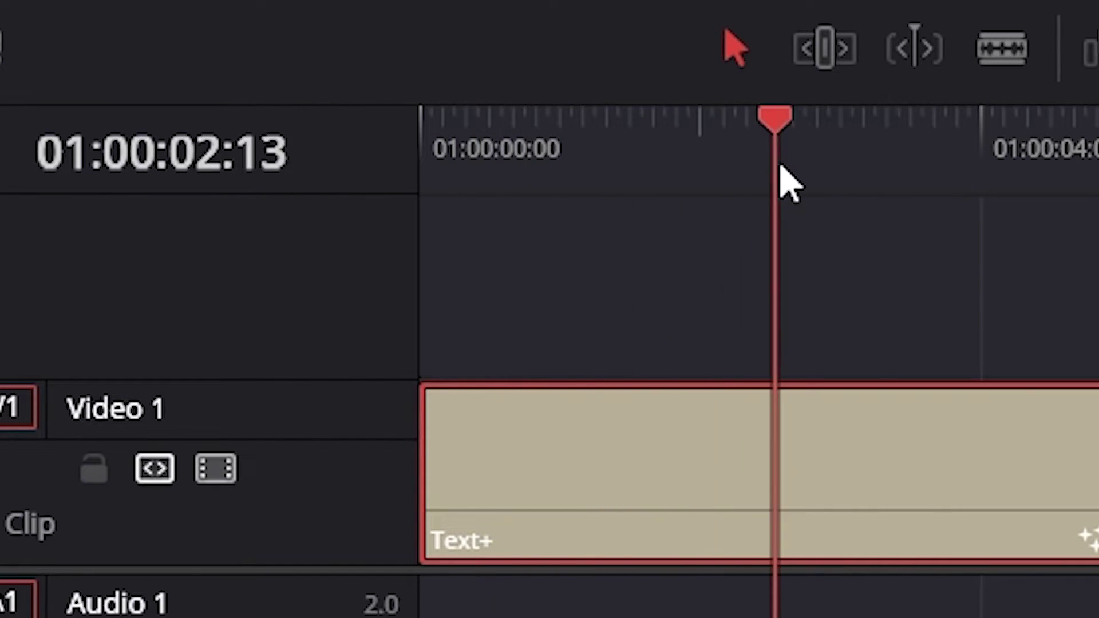
left_click_drag(787, 183, 406, 270)
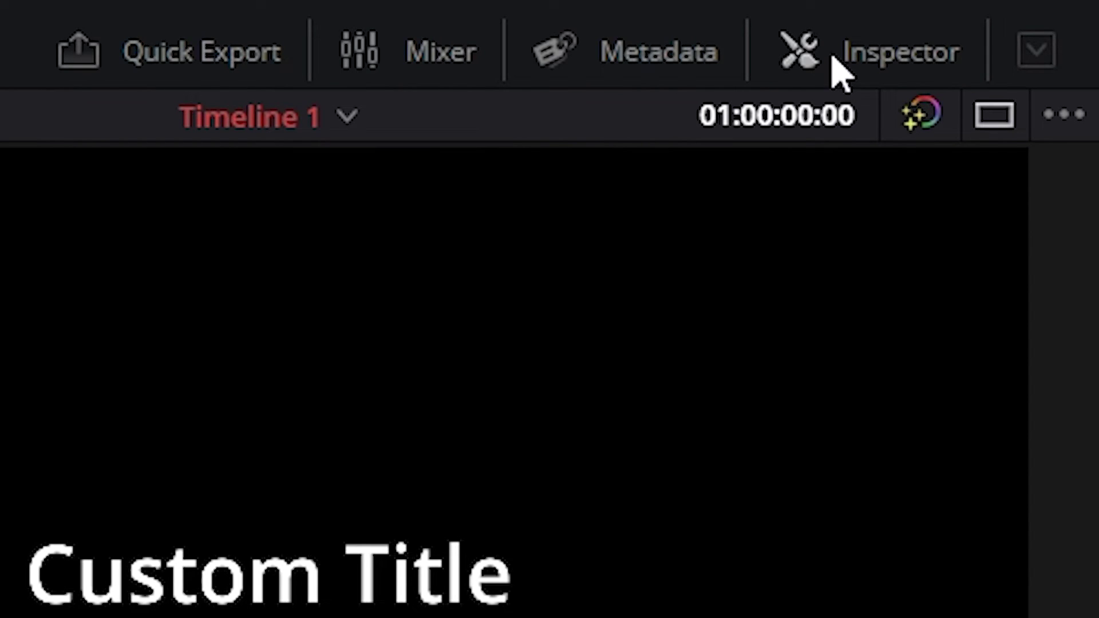
Step: Set the Custom Title text size to 0.1654 in the Inspector and adjust its tracking
left_click(841, 66)
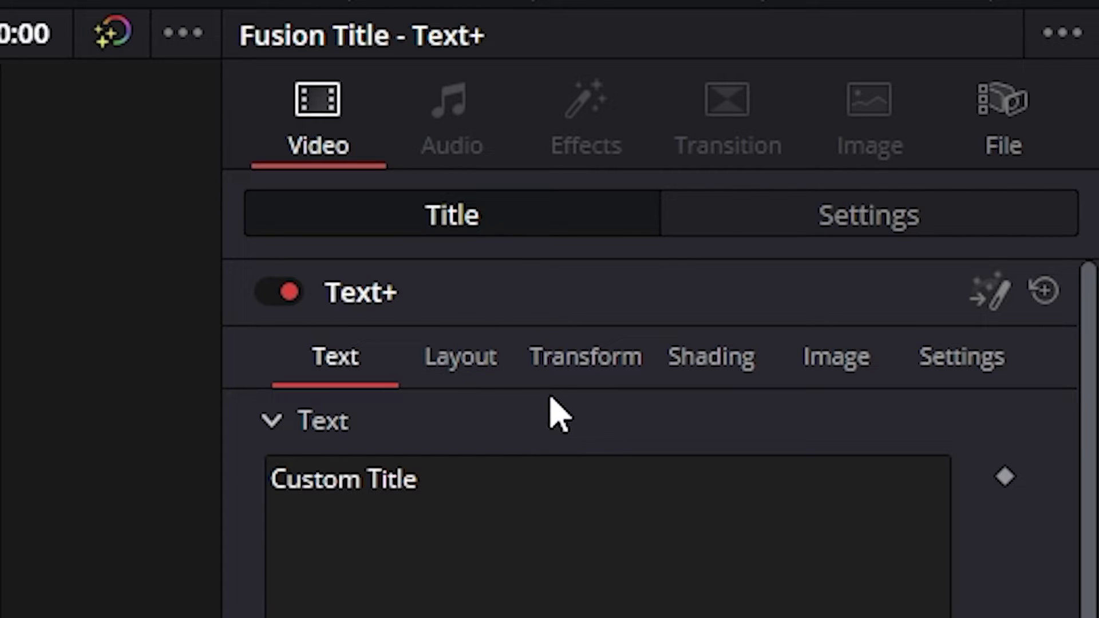
left_click(812, 220)
left_click(491, 232)
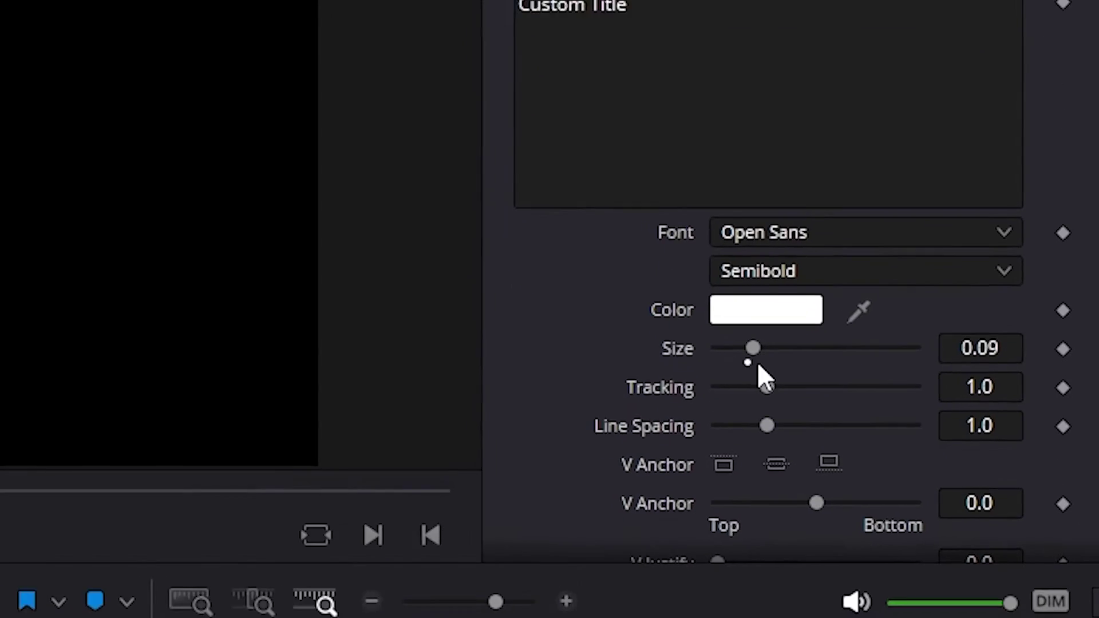
left_click_drag(753, 347, 780, 347)
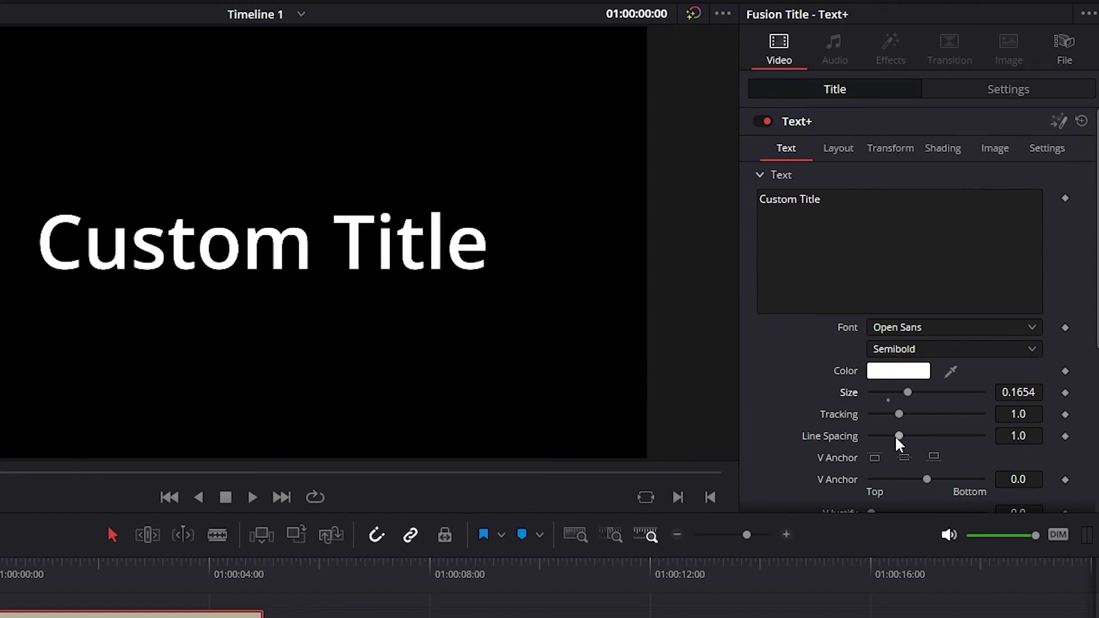
left_click_drag(754, 421, 722, 422)
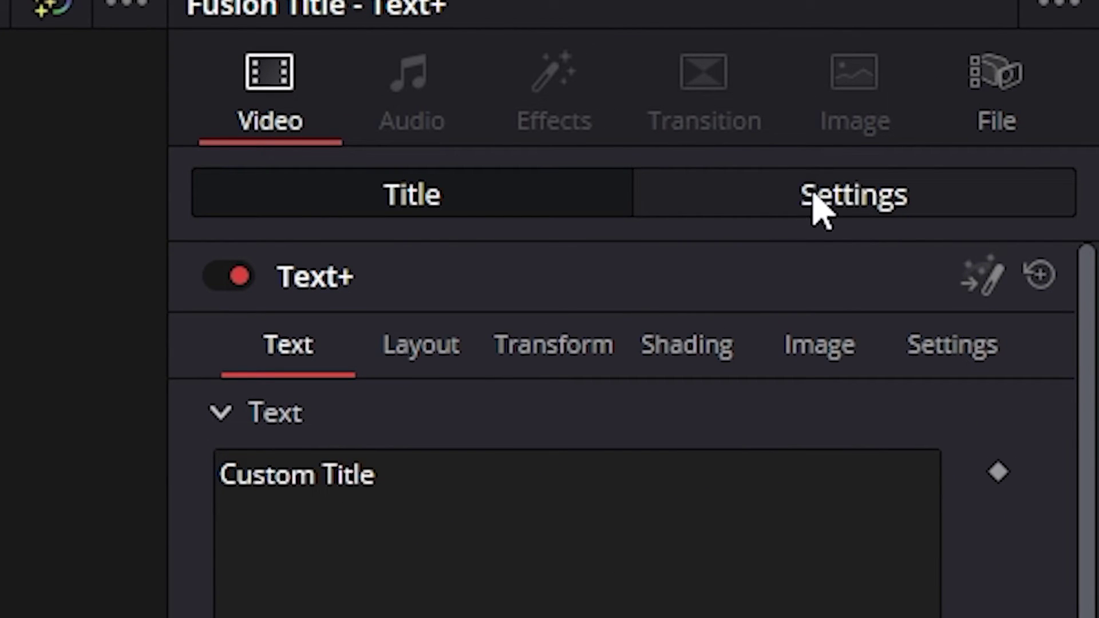
Step: Try scaling the title to 1.330 in Transform, then return it to 1.000
left_click(816, 209)
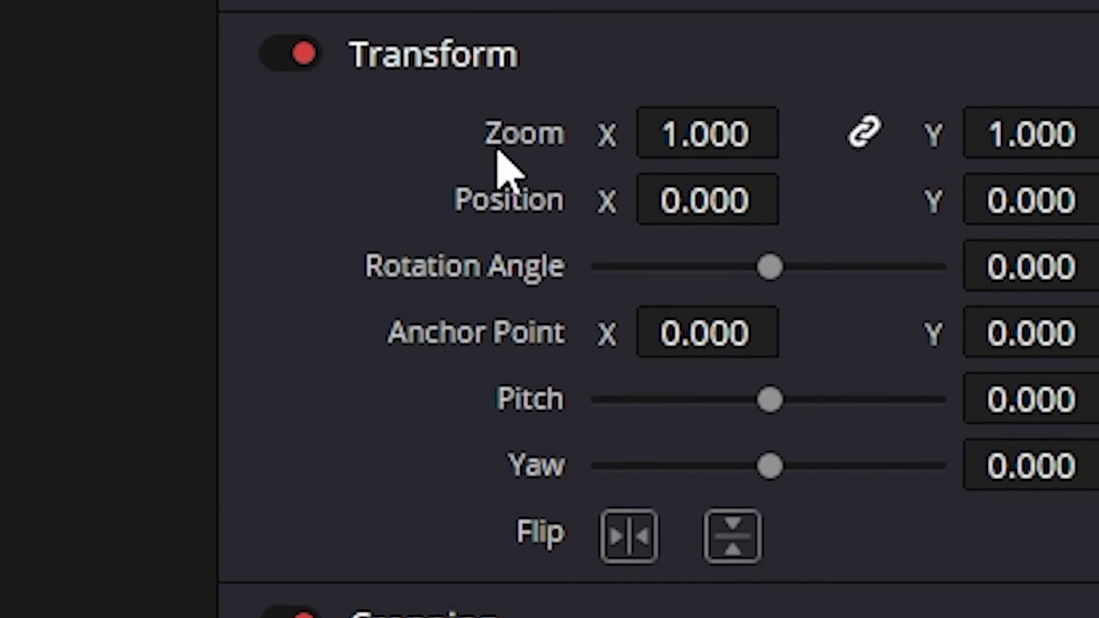
left_click_drag(659, 138, 762, 137)
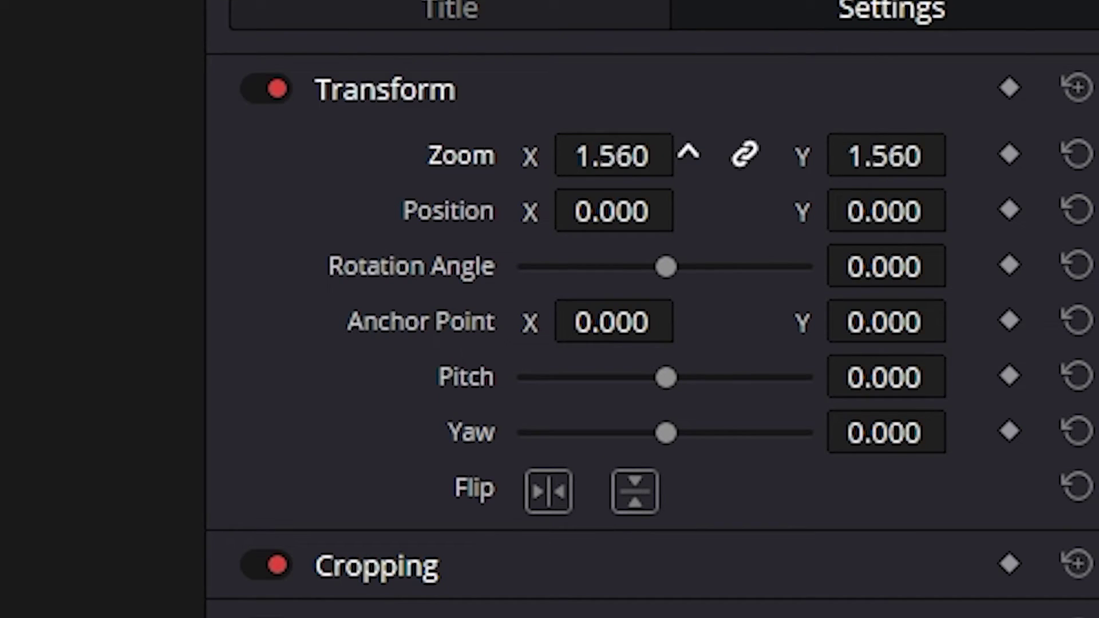
left_click_drag(612, 155, 584, 155)
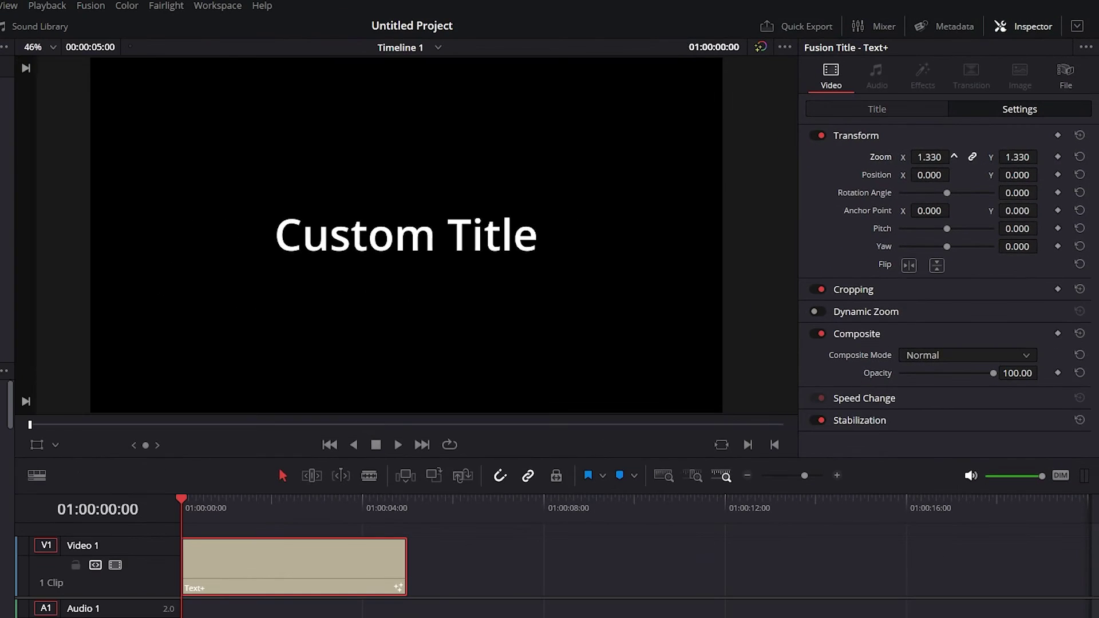
left_click_drag(929, 157, 808, 232)
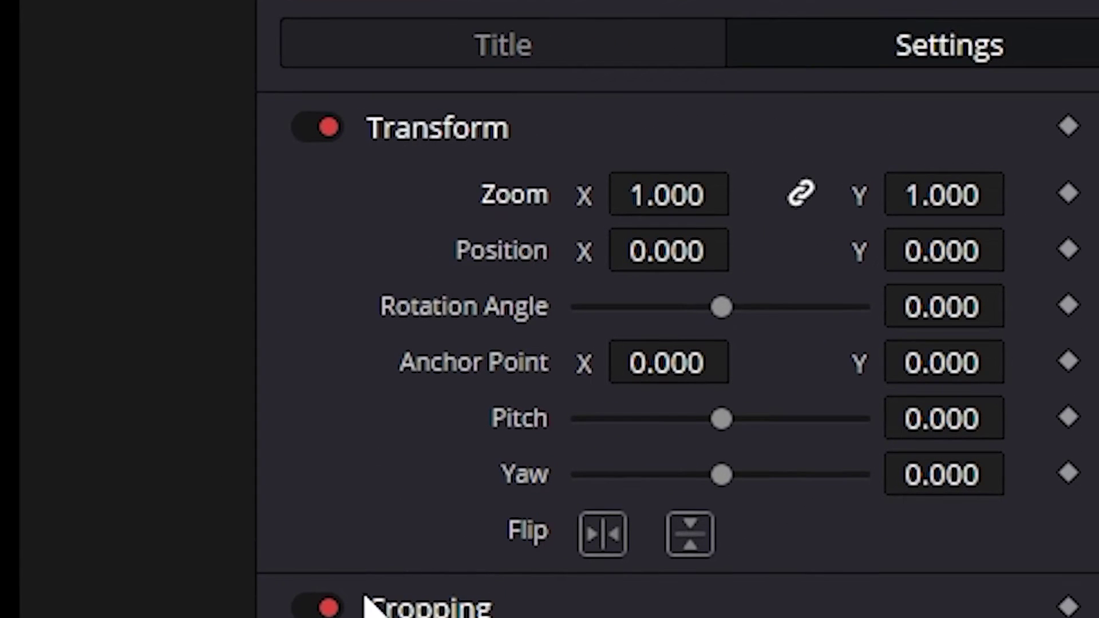
Step: Set the title's Zoom to 0 and add a zoom keyframe at the clip start
left_click(655, 198)
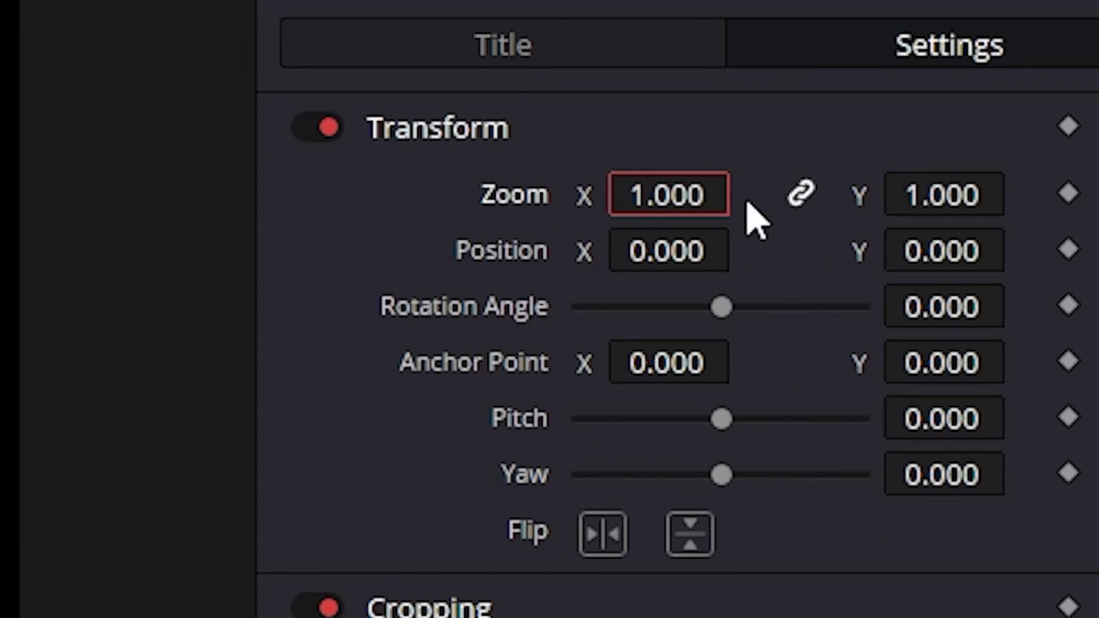
left_click(687, 197)
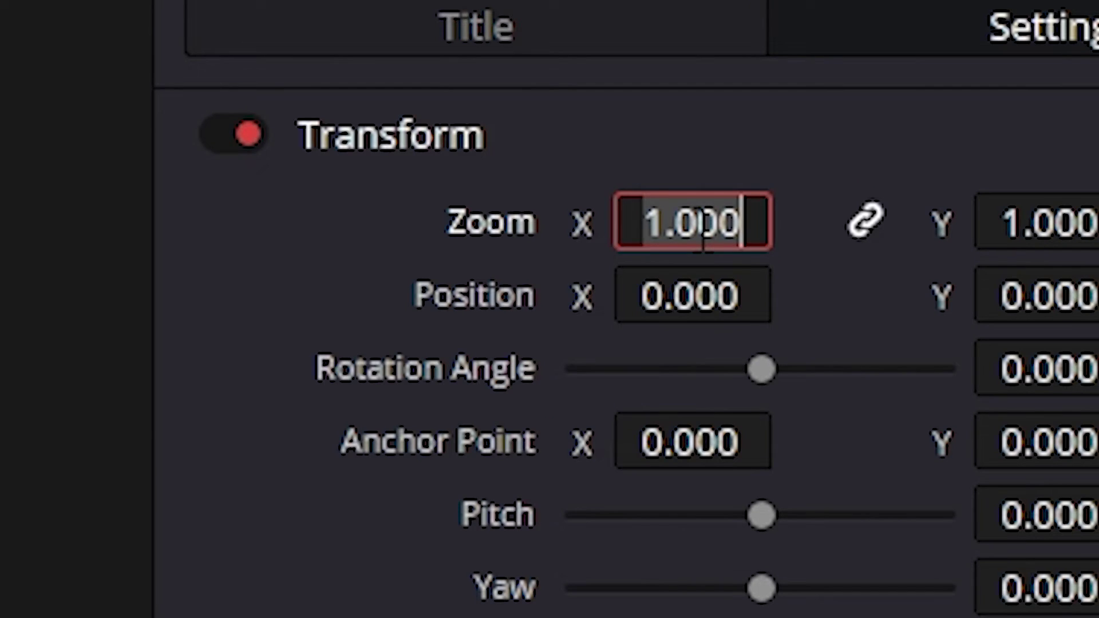
type("0")
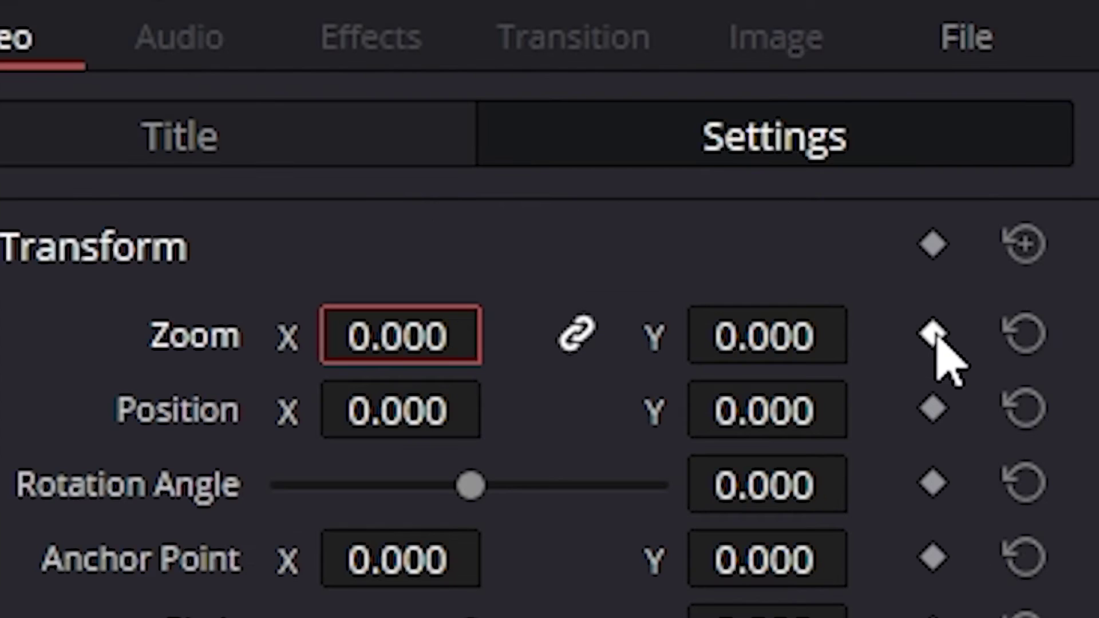
left_click(935, 338)
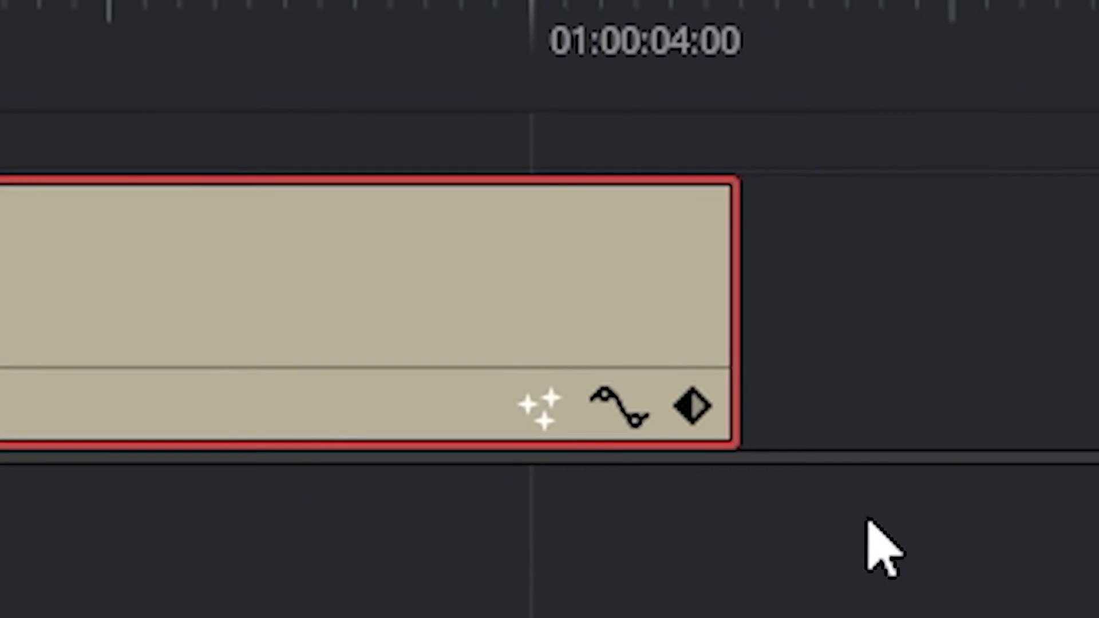
Step: At about 23 frames in, keyframe the title's zoom up to about 1.17
mouse_move(726, 436)
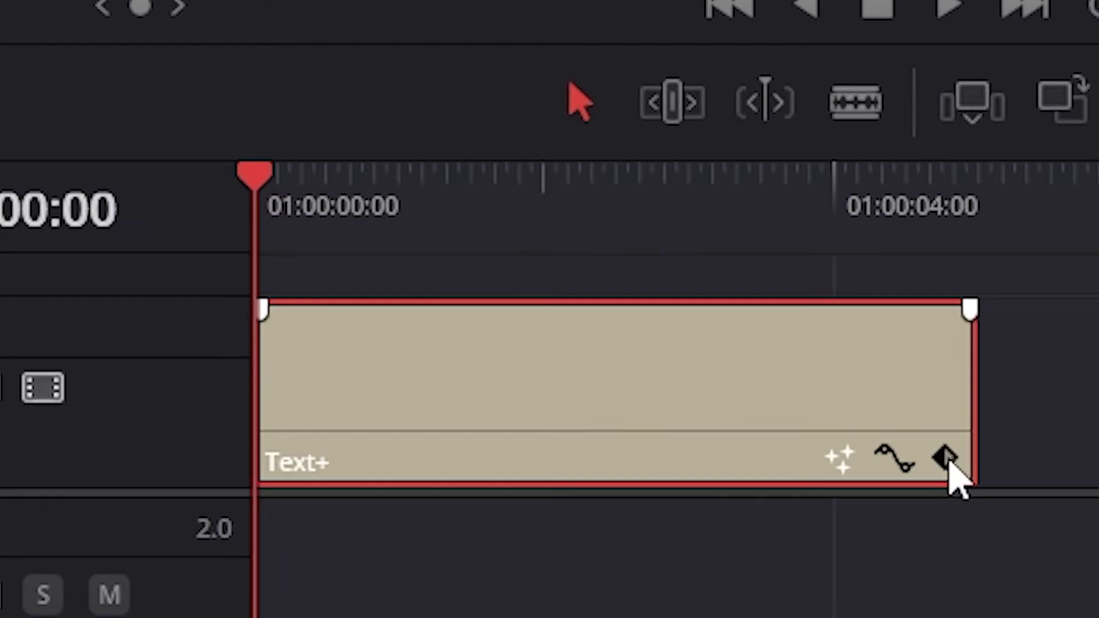
left_click(693, 406)
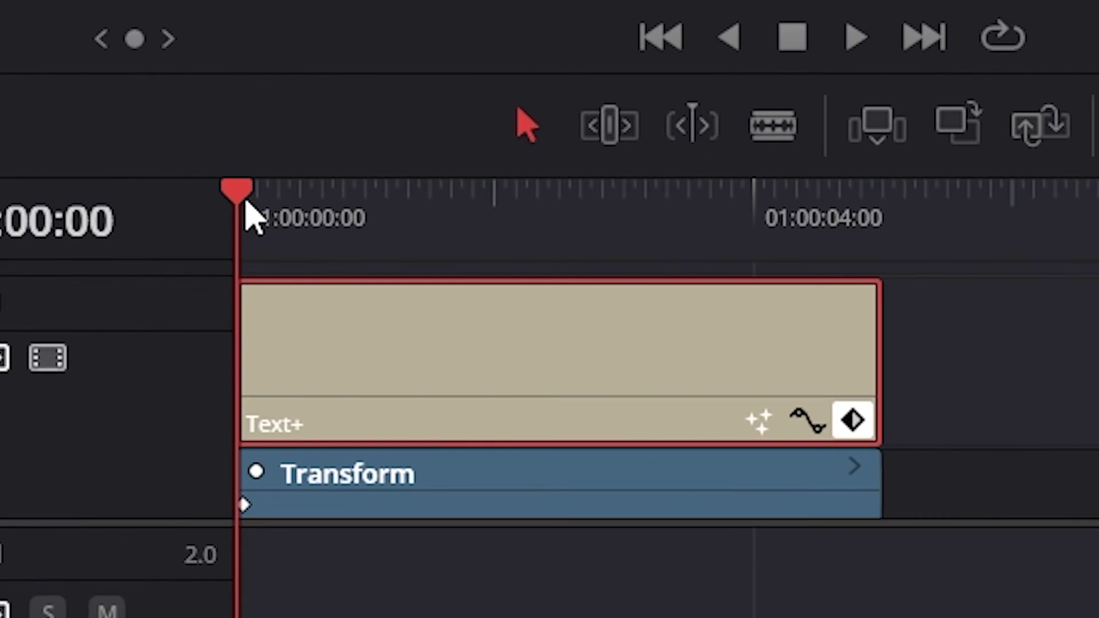
left_click_drag(253, 197, 362, 200)
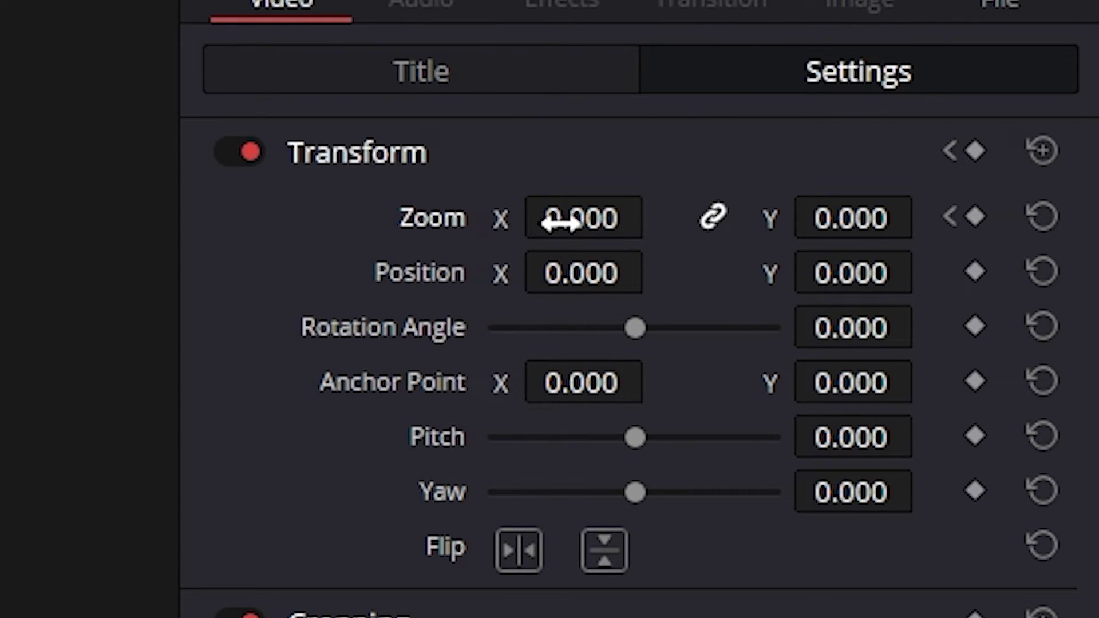
left_click_drag(554, 223, 774, 223)
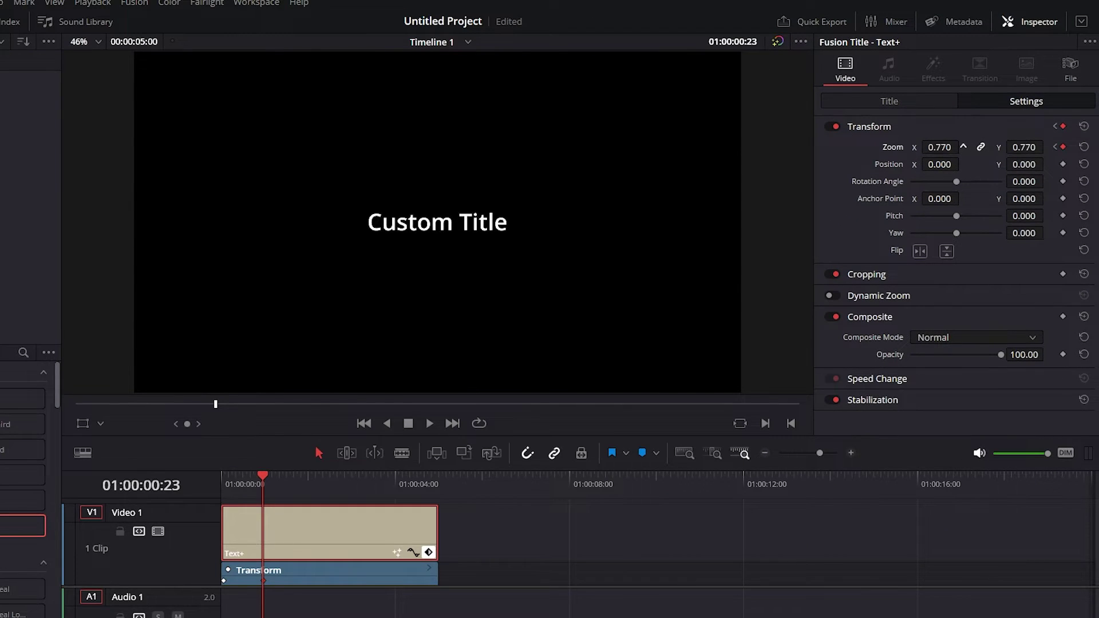
left_click_drag(940, 147, 967, 147)
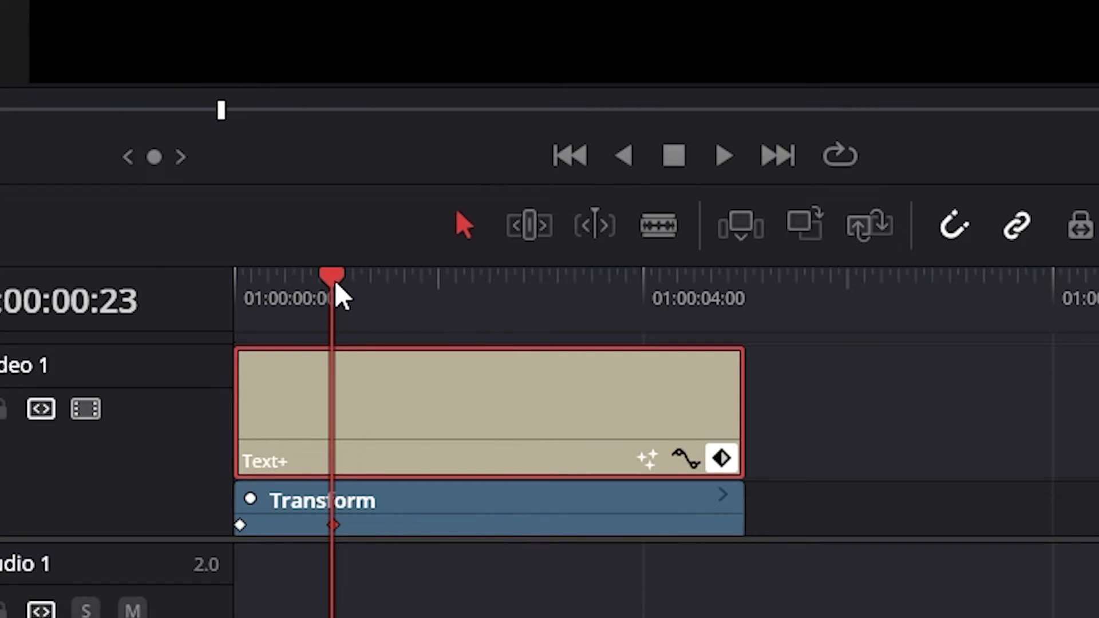
Step: Move the second zoom keyframe 14 frames earlier and replay the animation from the start
left_click_drag(336, 286, 197, 324)
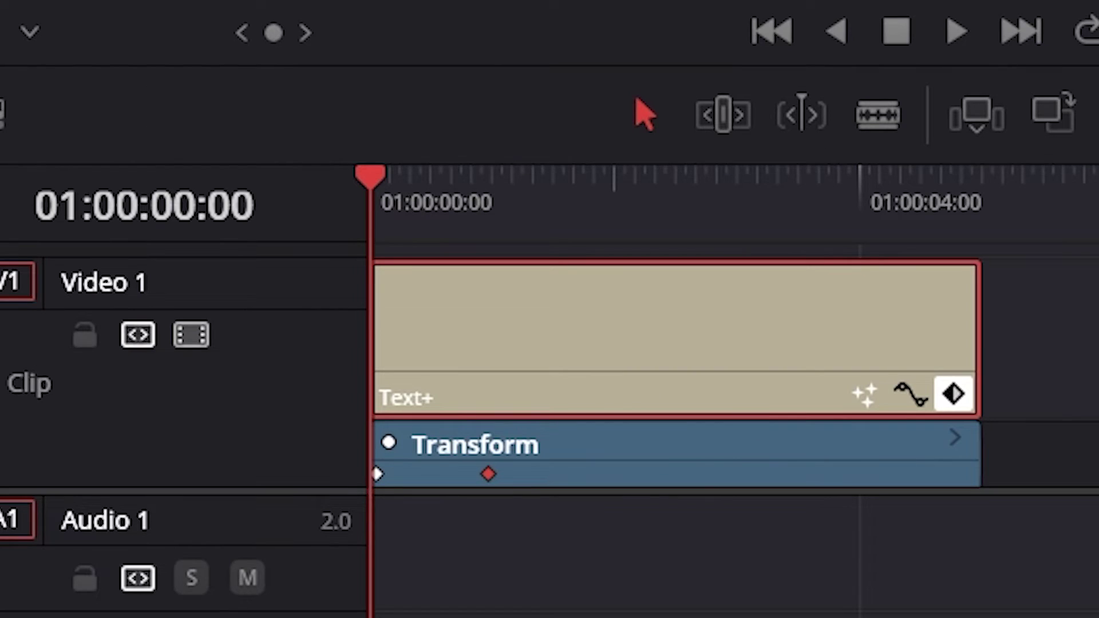
key("space")
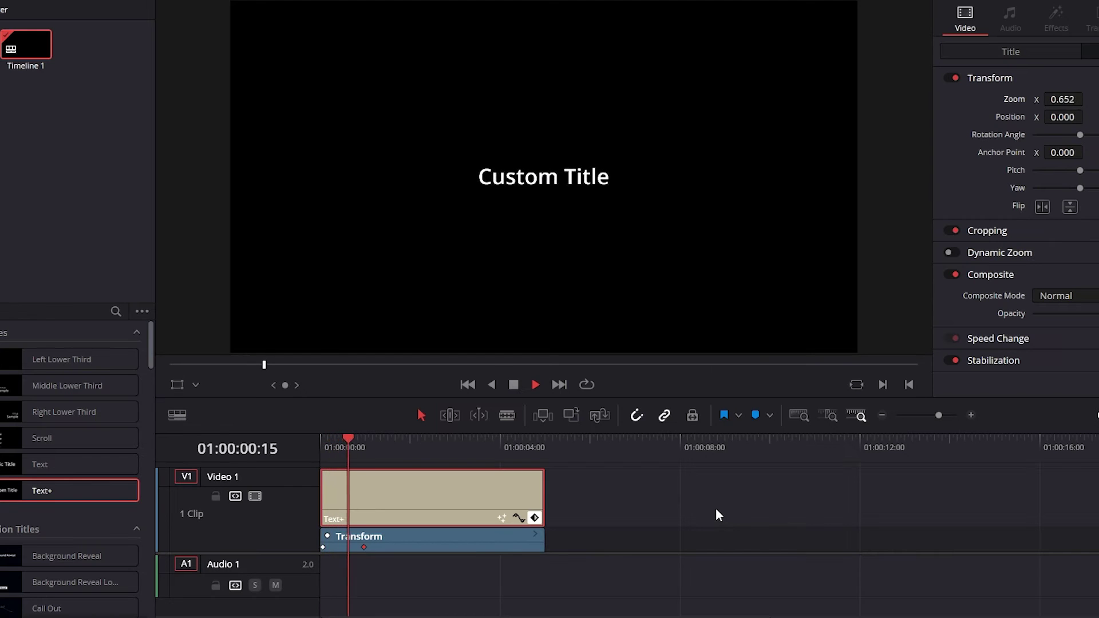
key("space")
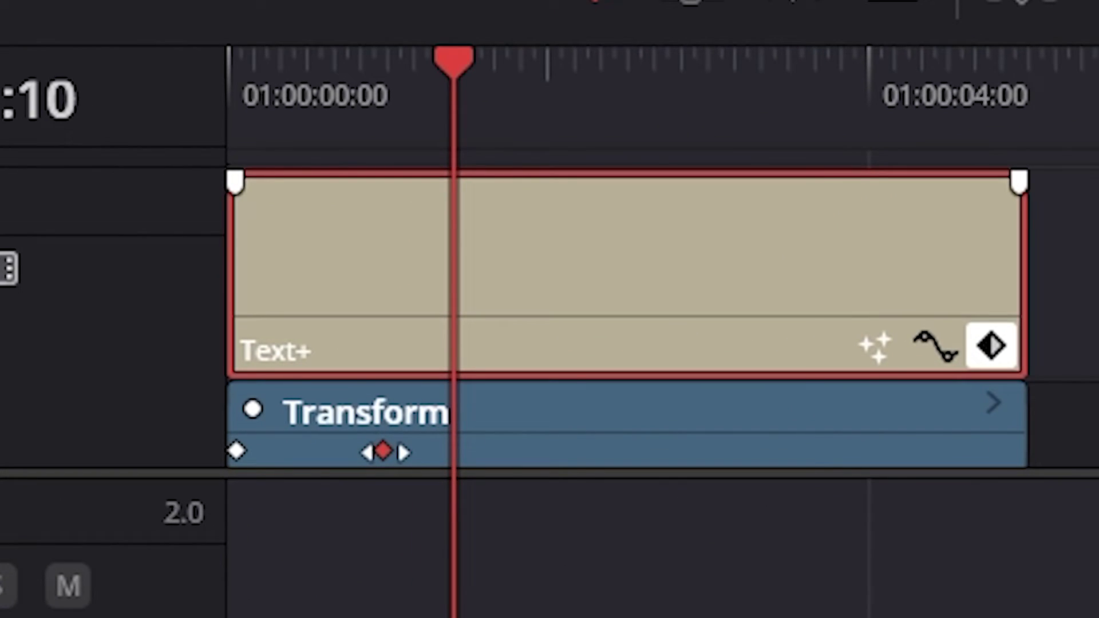
left_click_drag(384, 452, 289, 452)
key("Home")
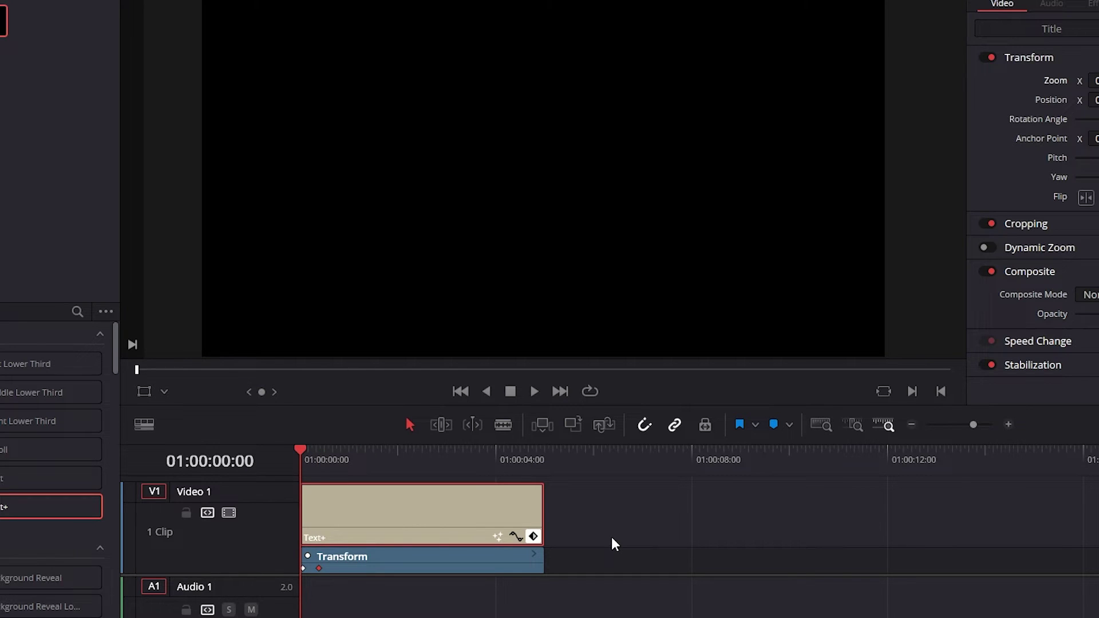
key("space")
key("space")
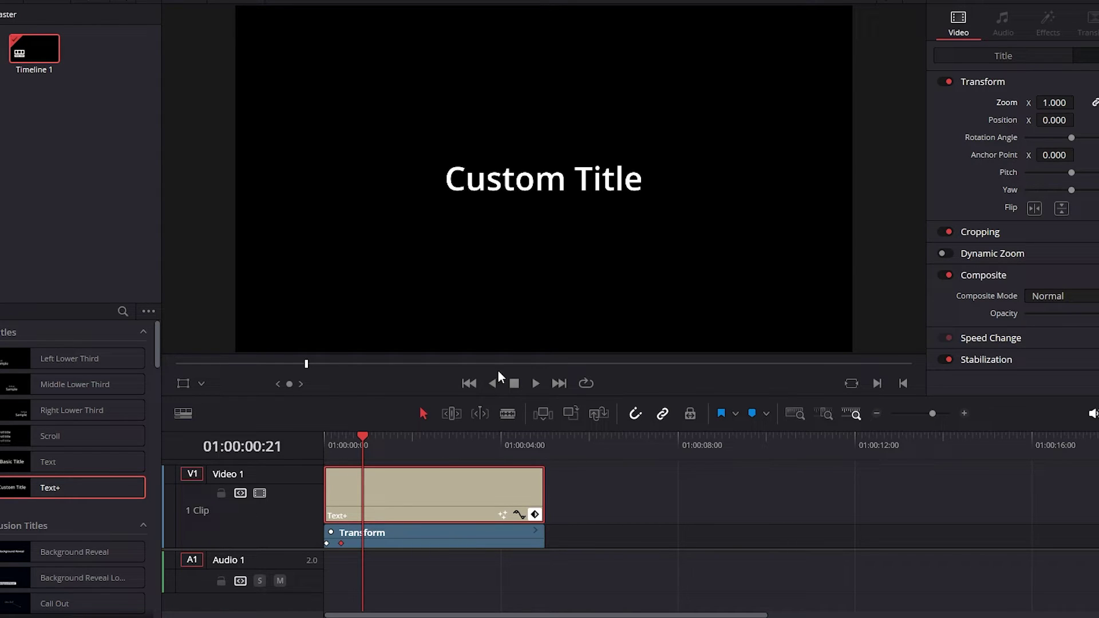
Step: Add a zoom keyframe of about 1.456 at frame 5 for the pop-in overshoot
left_click_drag(932, 413, 939, 412)
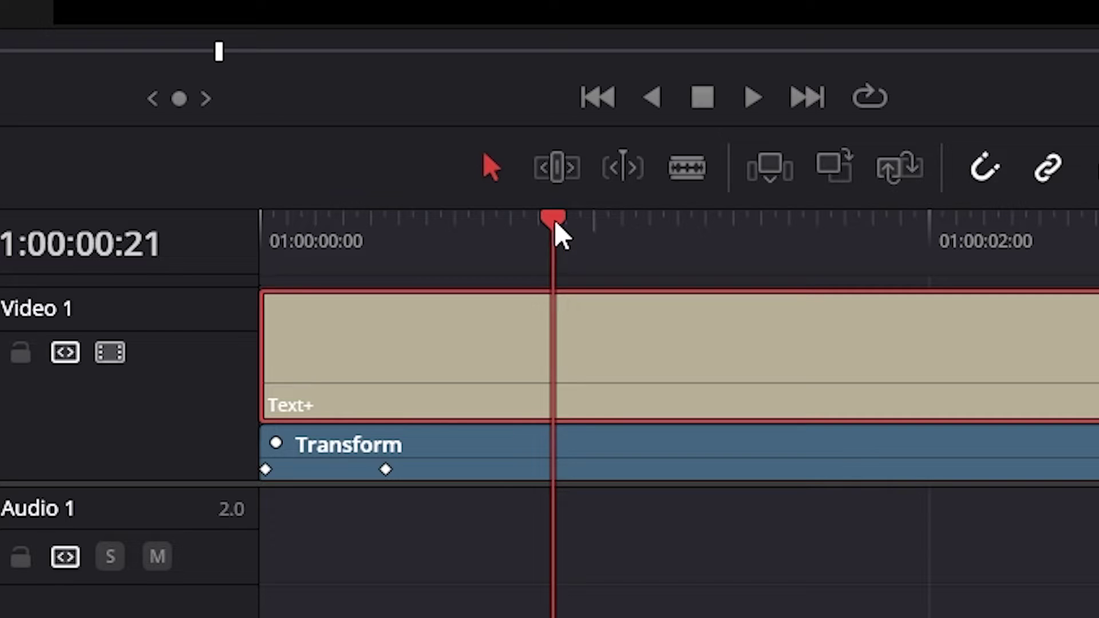
left_click_drag(452, 442, 361, 468)
left_click_drag(347, 292, 329, 287)
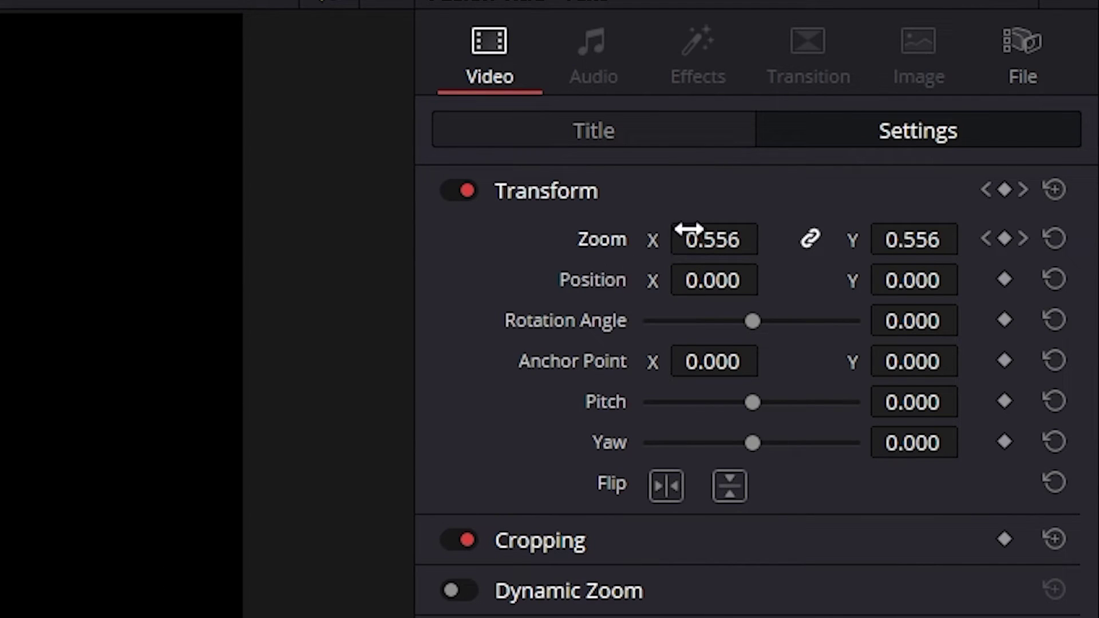
mouse_move(700, 243)
left_mouse_down()
mouse_move(744, 243)
mouse_move(722, 243)
left_mouse_up()
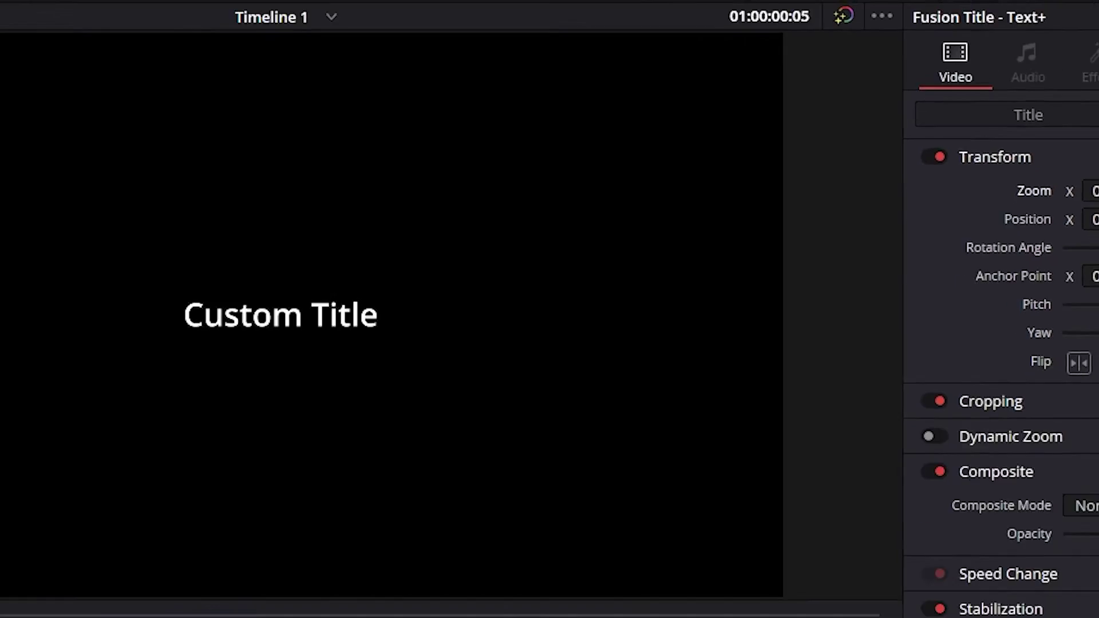
left_click_drag(947, 189, 945, 189)
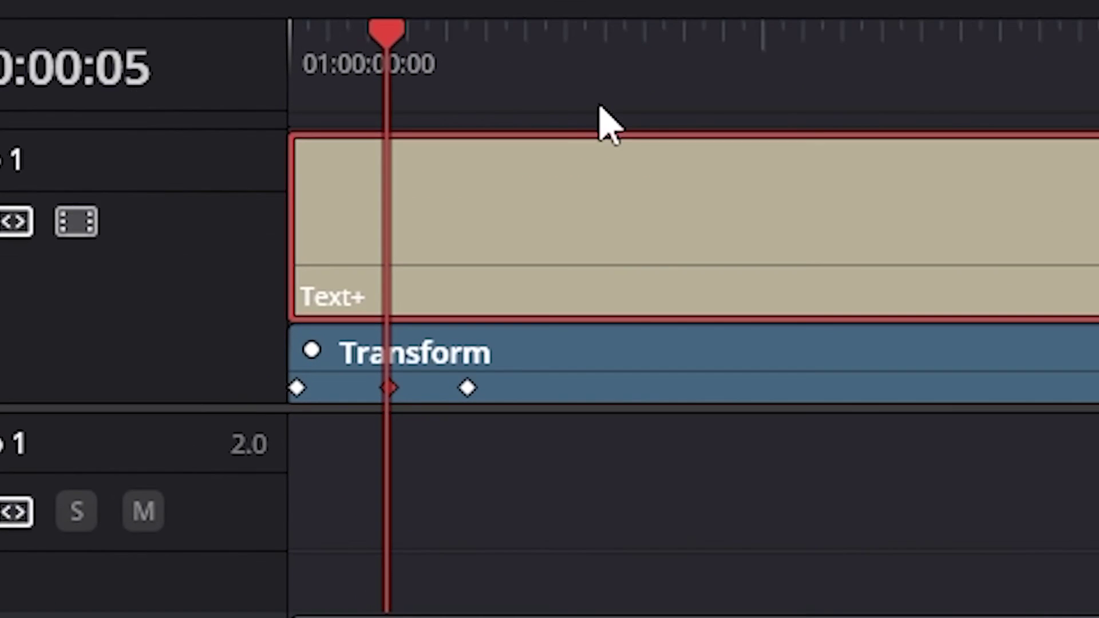
left_click_drag(395, 54, 275, 81)
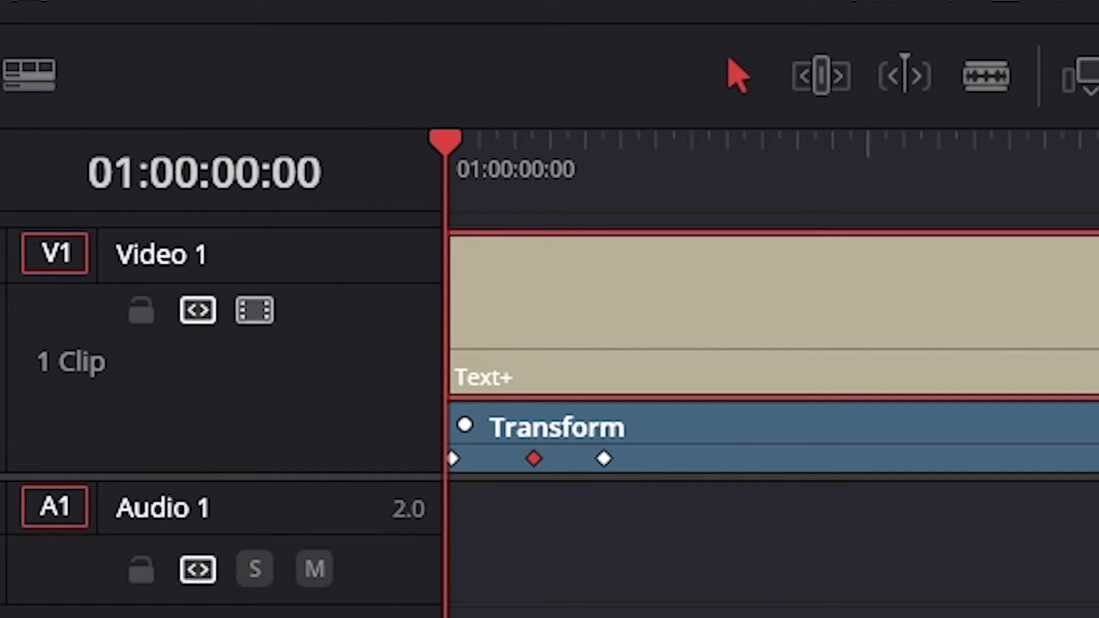
left_click_drag(431, 153, 437, 191)
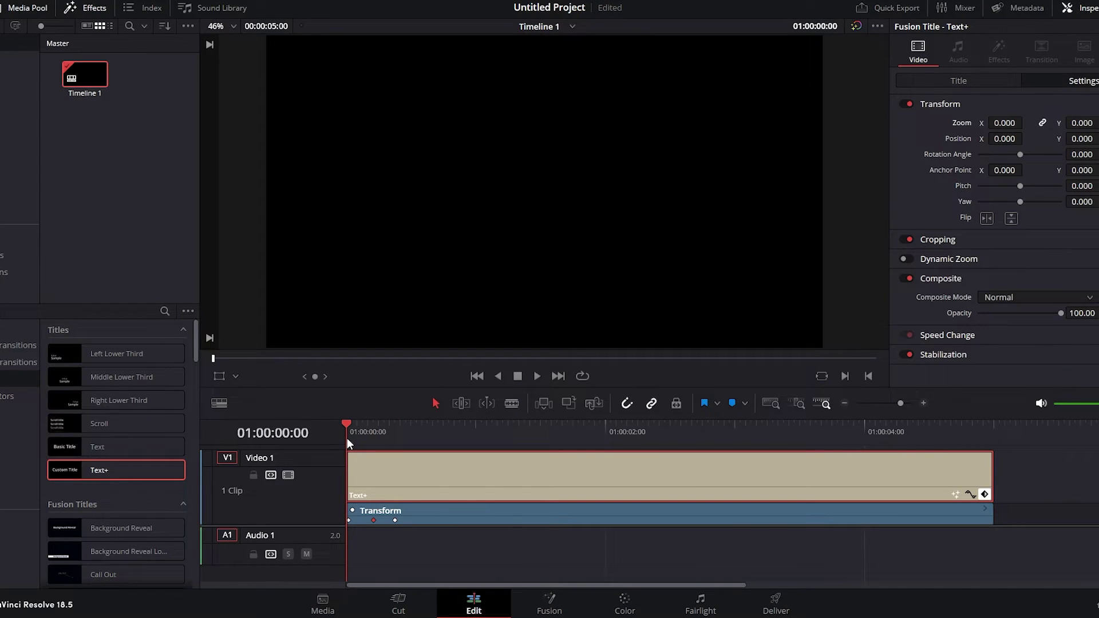
Step: Play back the title animation and the image clip preview, then stop playback
key("space")
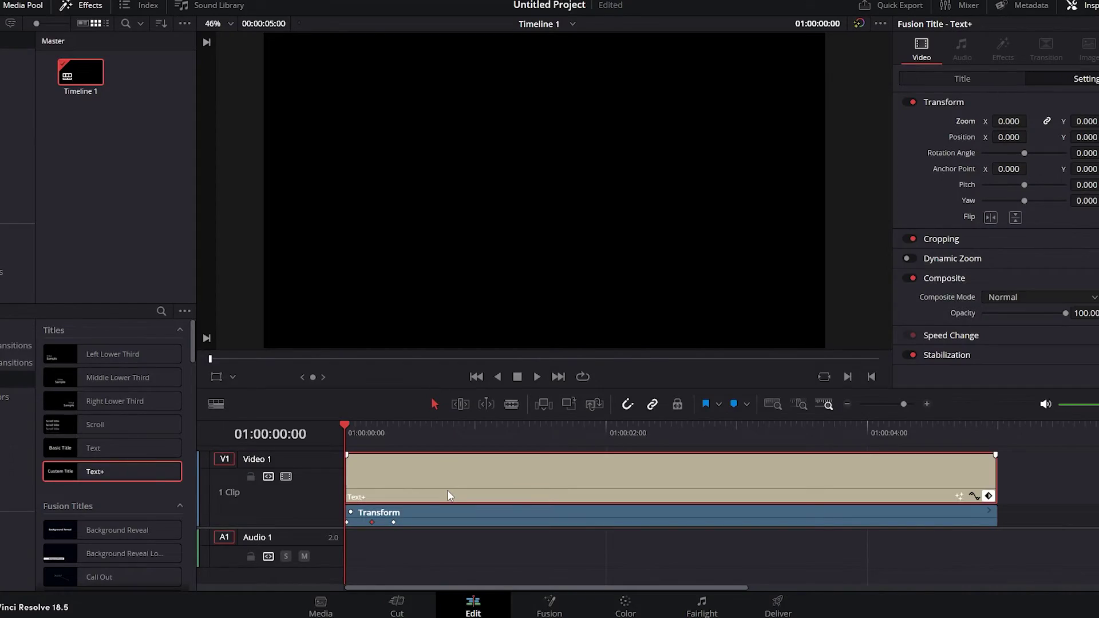
key("space")
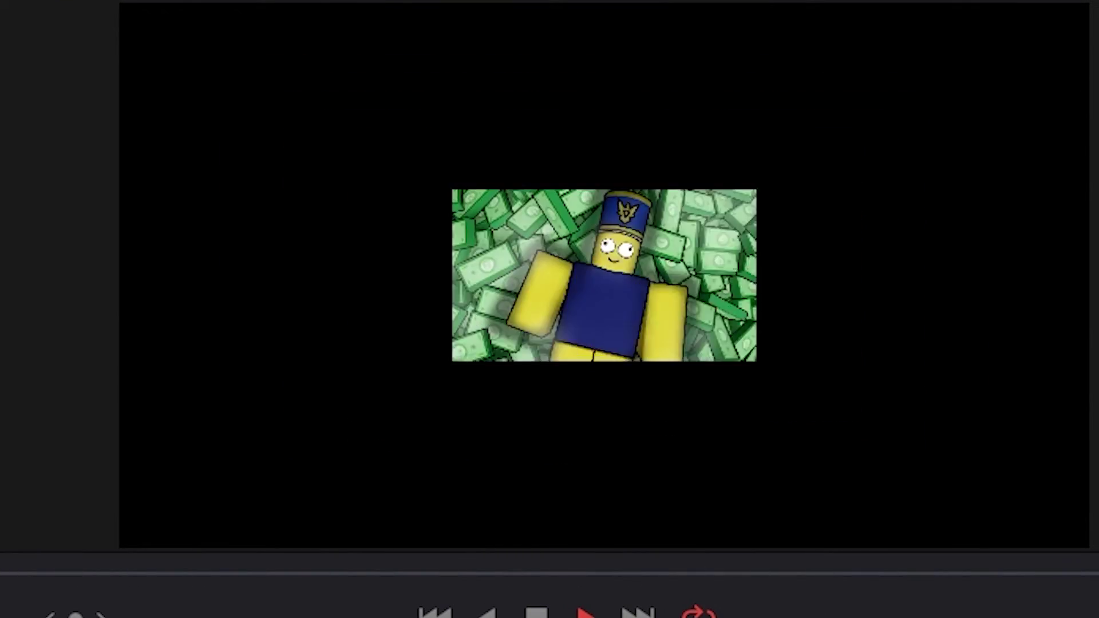
key("space")
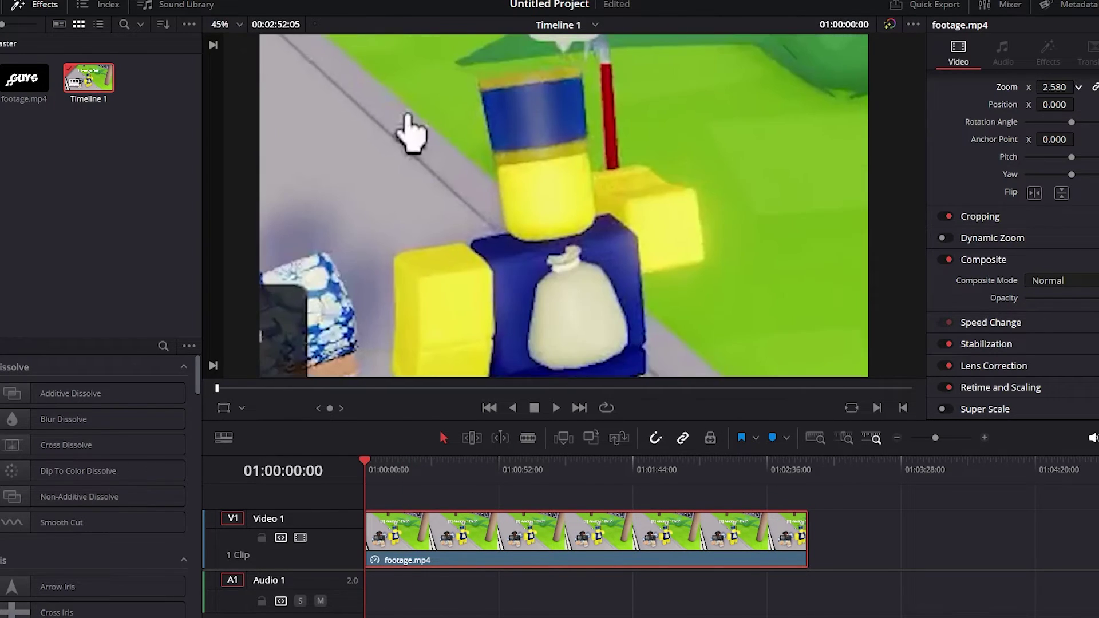
Step: Keyframe footage.mp4's zoom to 1.930 at about three seconds and play back the zoom-in
left_click_drag(498, 463, 370, 493)
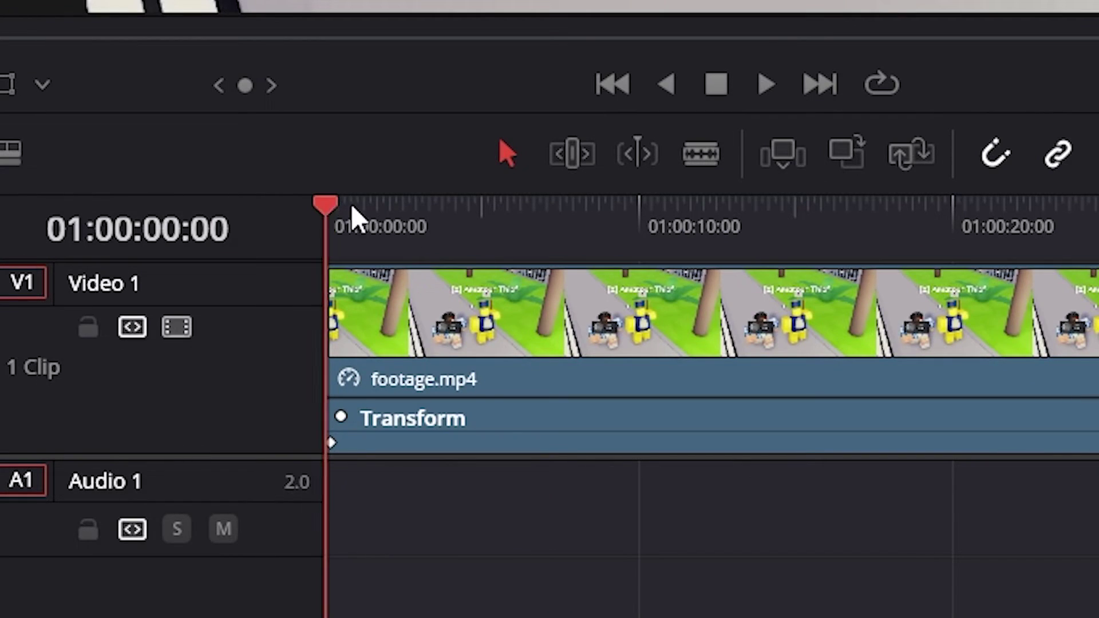
left_click_drag(351, 209, 421, 232)
mouse_move(923, 113)
left_mouse_down()
mouse_move(933, 113)
mouse_move(923, 113)
left_mouse_up()
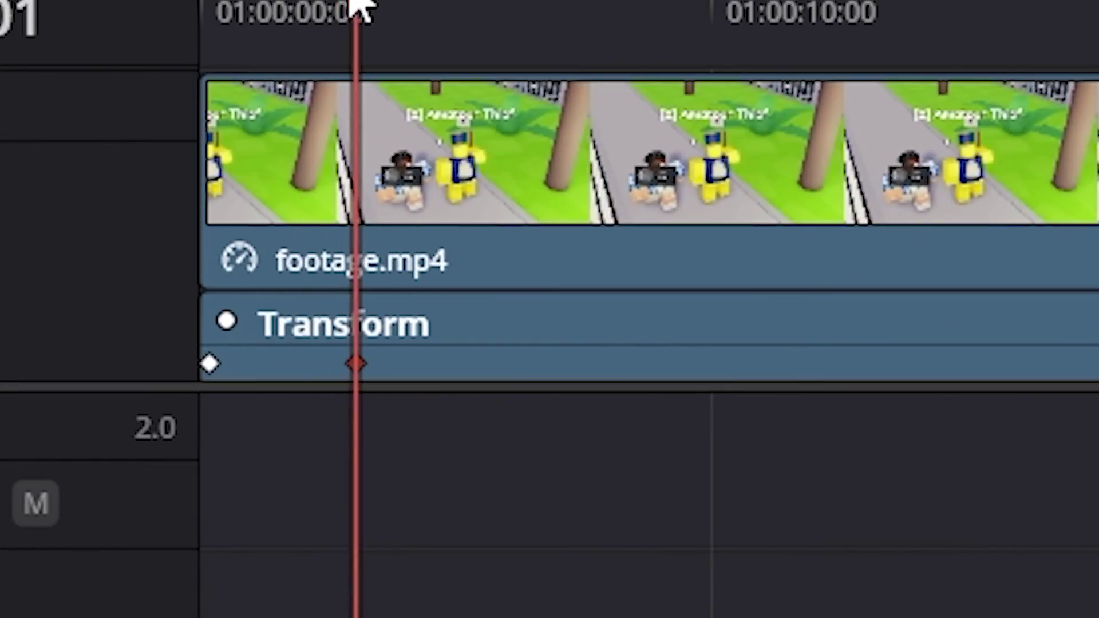
left_click_drag(248, 511, 207, 522)
key("space")
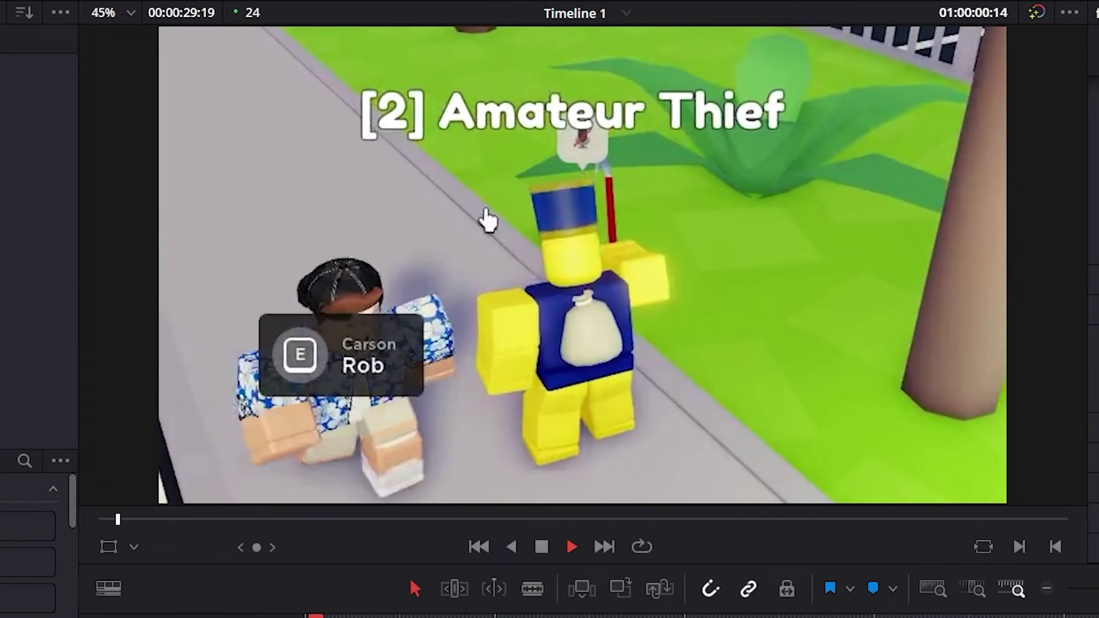
key("space")
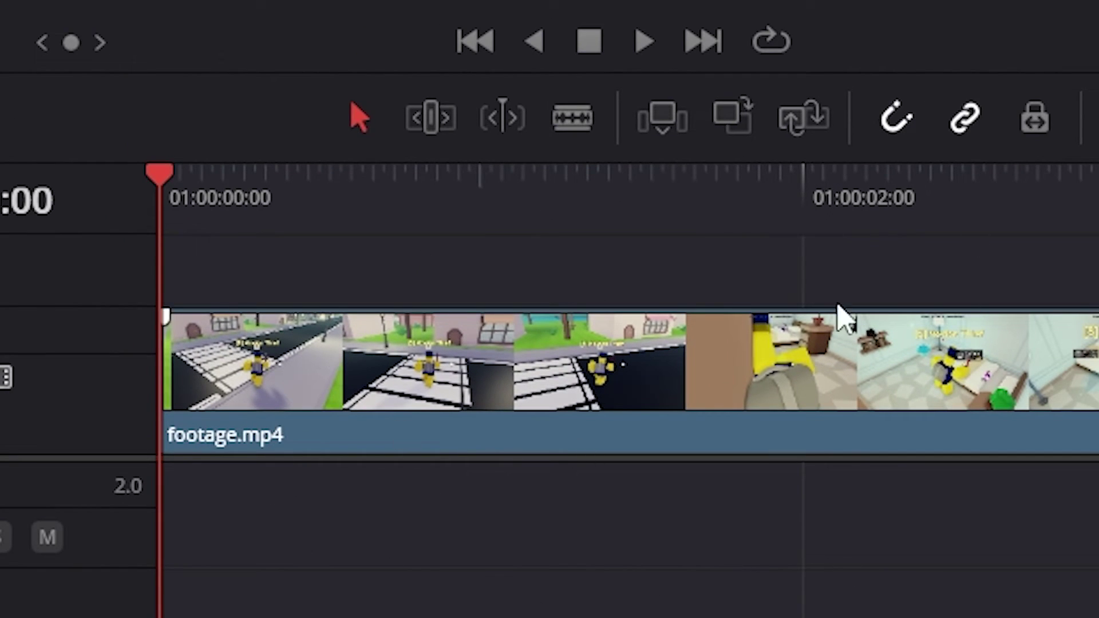
Step: Blade footage.mp4 twice to isolate a short middle clip and select it
left_click(575, 120)
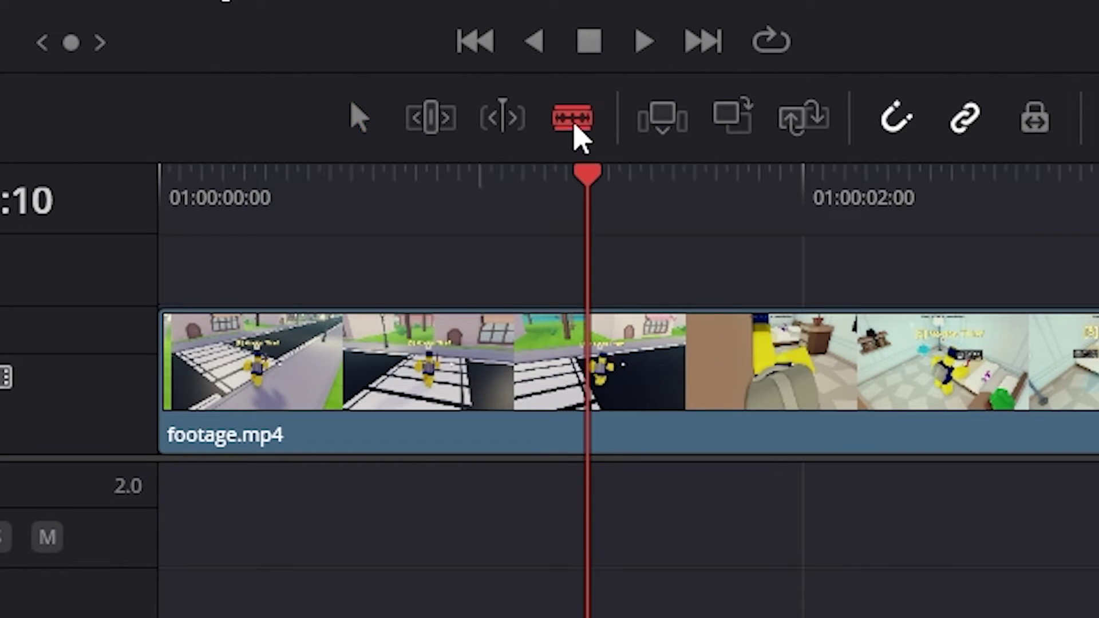
left_click(608, 365)
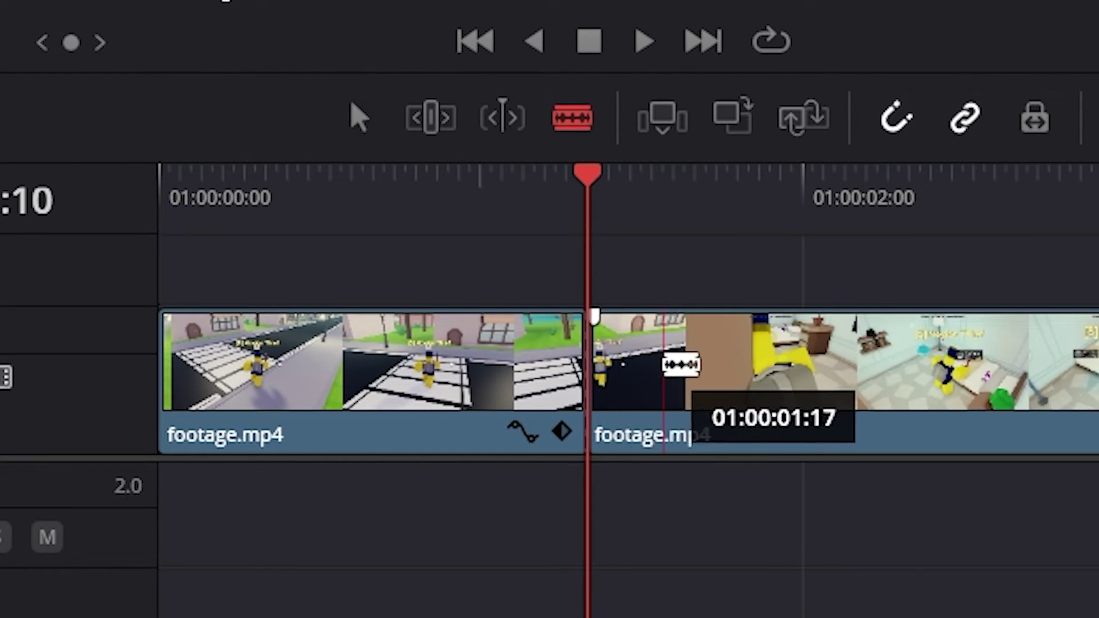
left_click(675, 366)
left_click(359, 119)
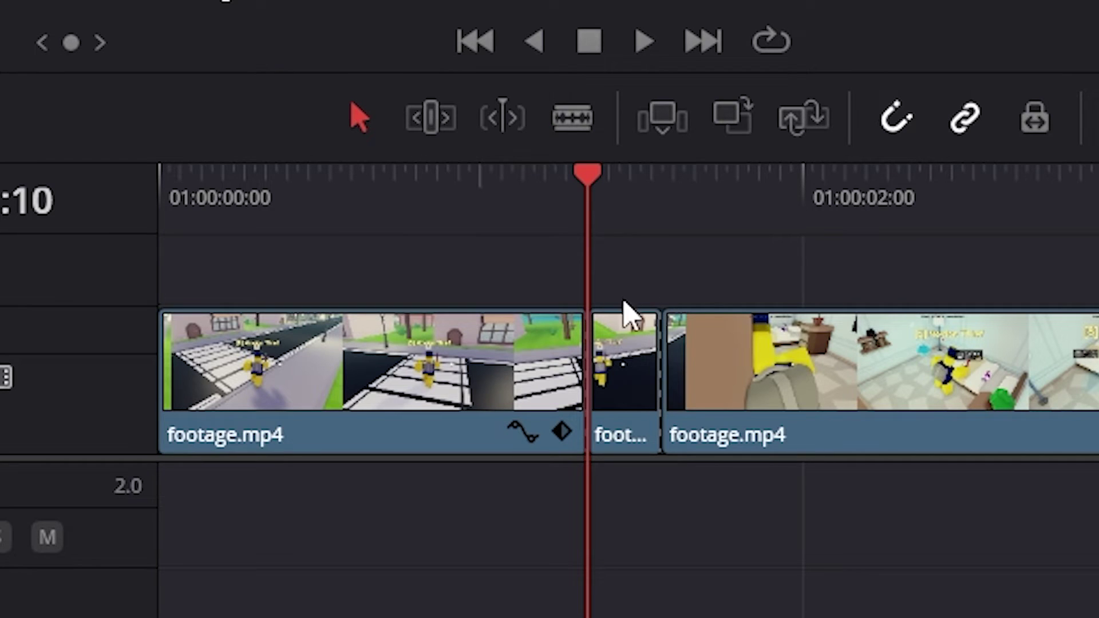
left_click(613, 356)
left_click(673, 280)
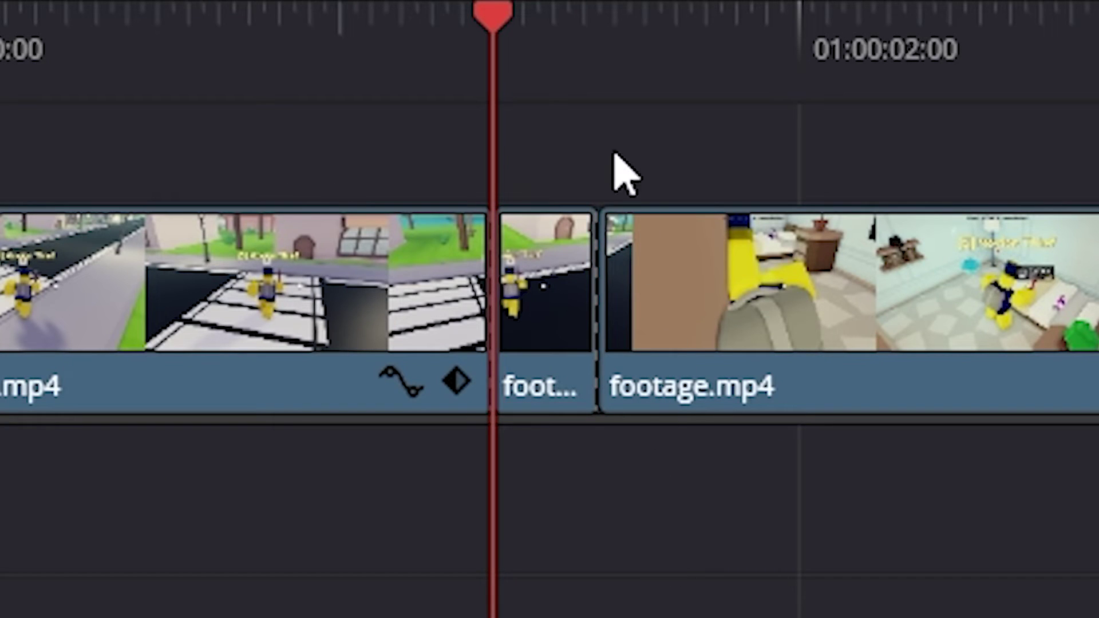
left_click(545, 282)
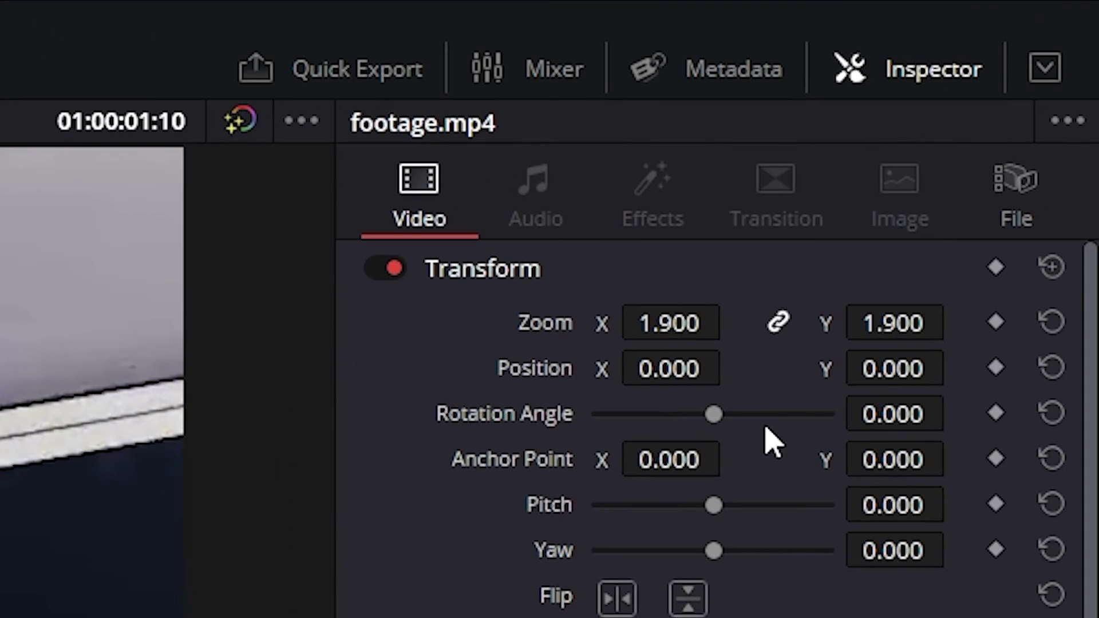
Step: Scrub the clip's Zoom down to 0.560
left_click_drag(658, 322, 590, 358)
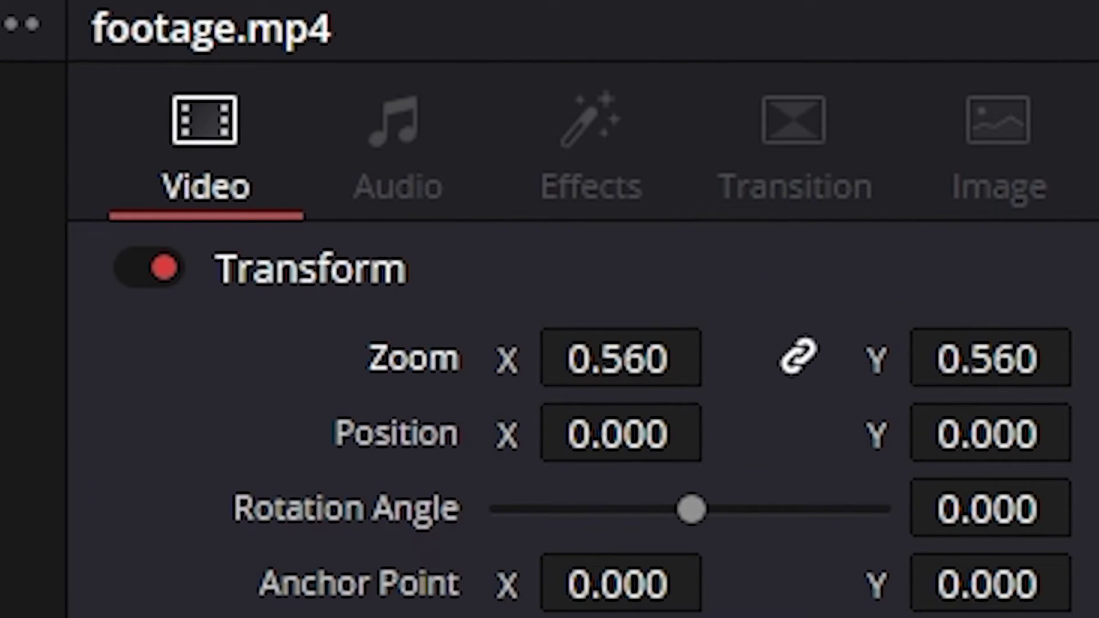
scroll(648, 195, "up", 10)
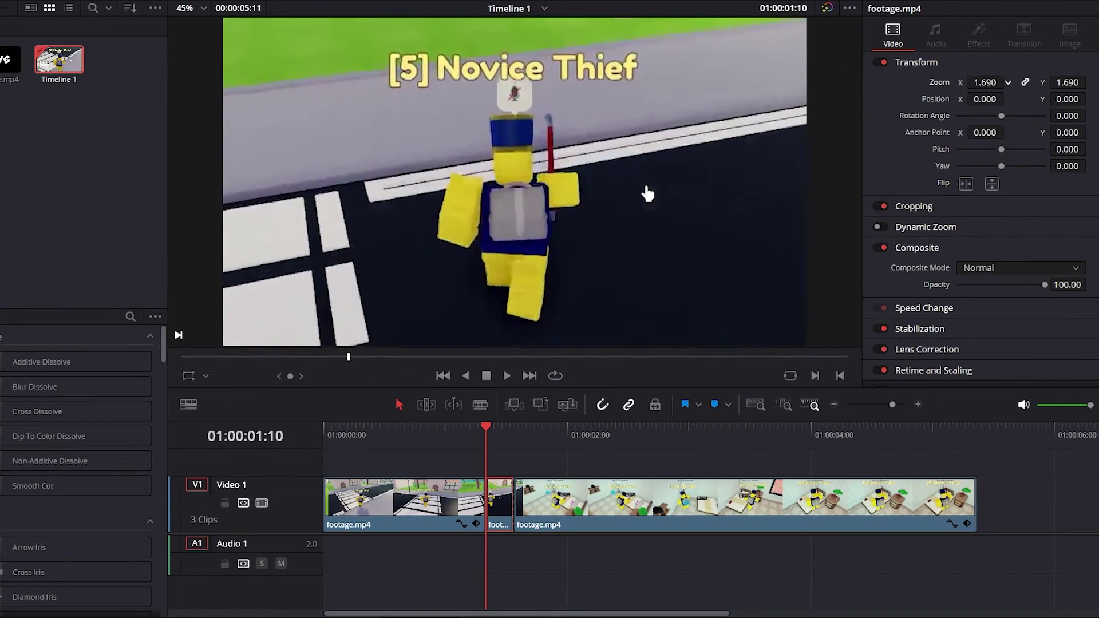
mouse_move(985, 82)
left_mouse_down()
mouse_move(964, 82)
mouse_move(985, 81)
left_mouse_up()
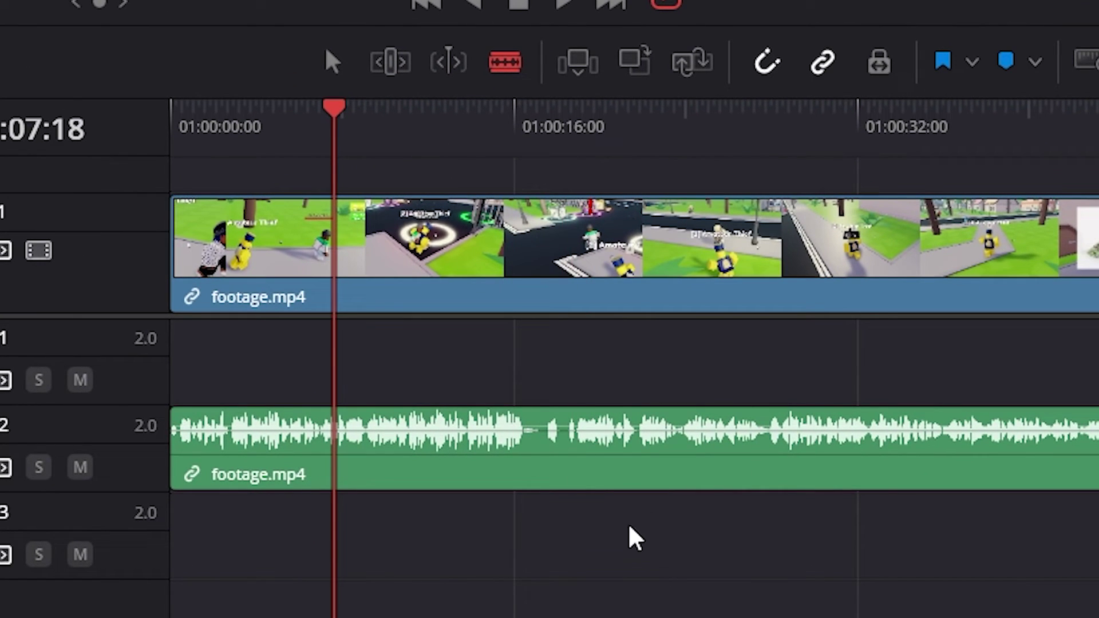
Step: Cut the footage around a short middle section, select it, and open clip 02 on the Color page
left_click(581, 286)
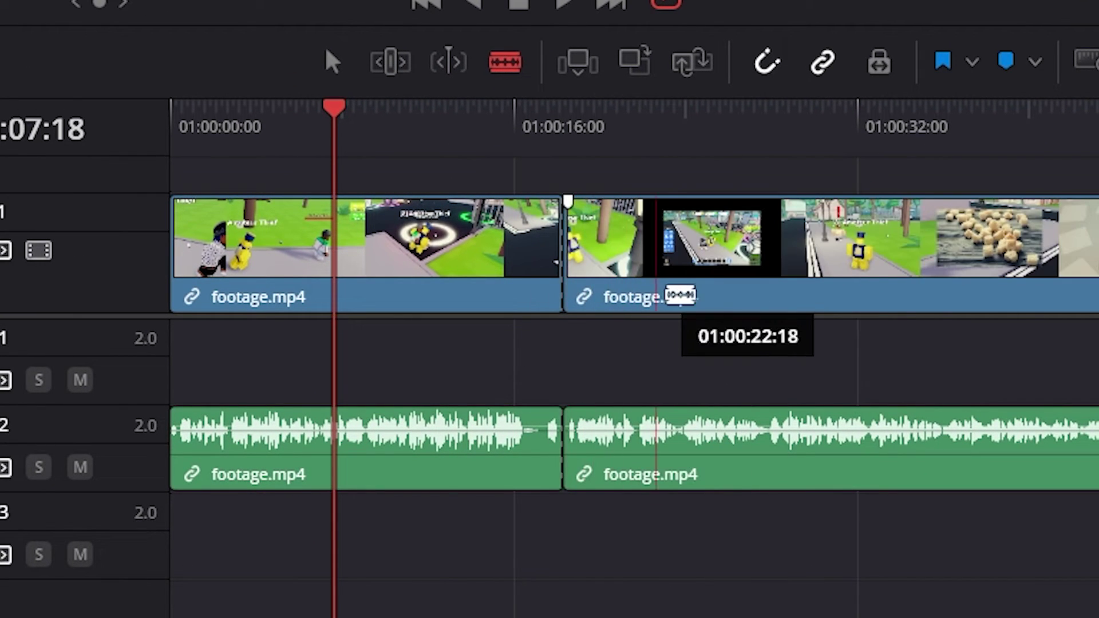
left_click(687, 289)
left_click(334, 57)
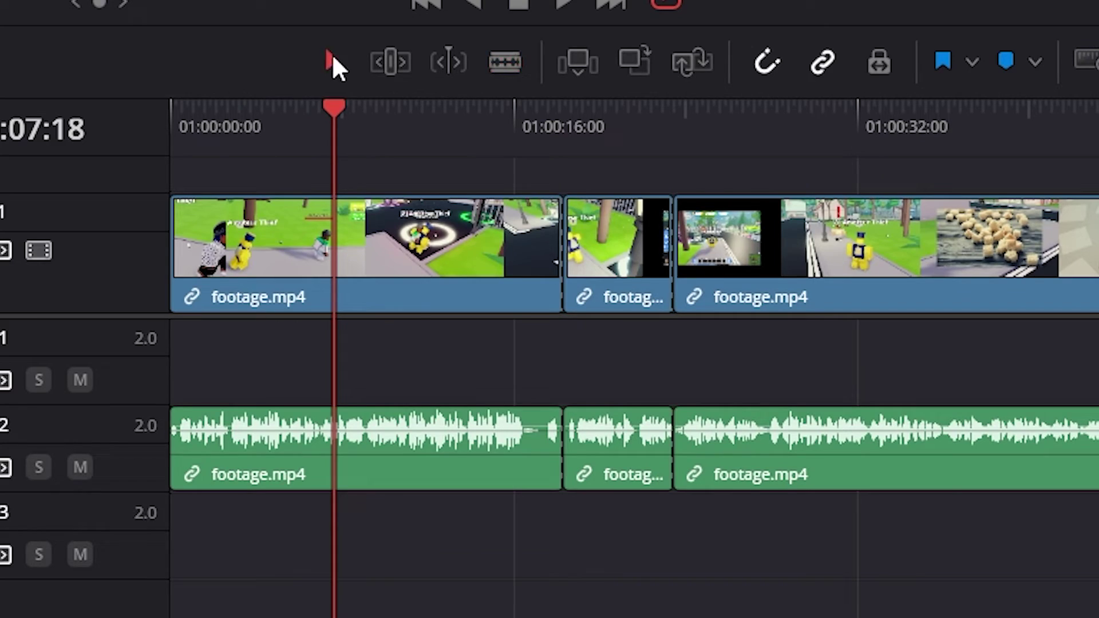
left_click(613, 269)
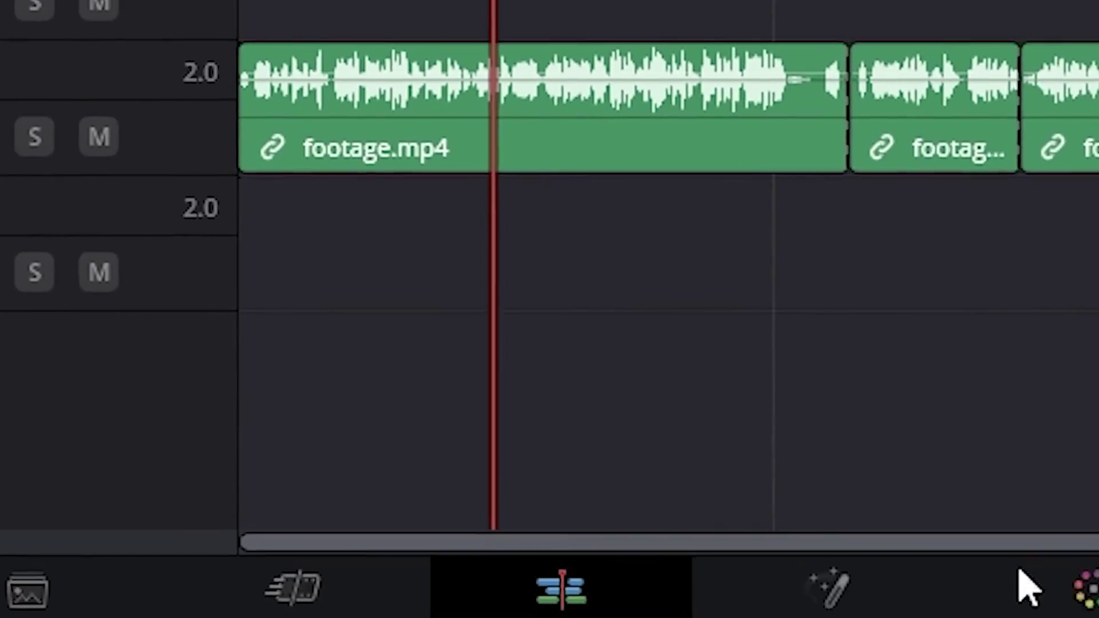
left_click(925, 598)
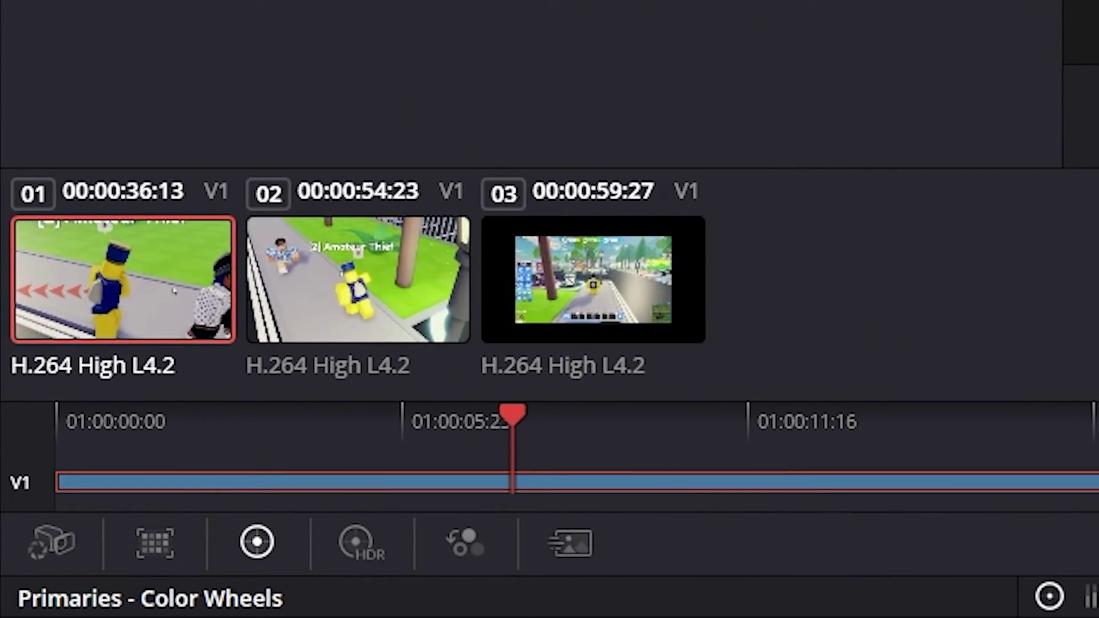
left_click(375, 294)
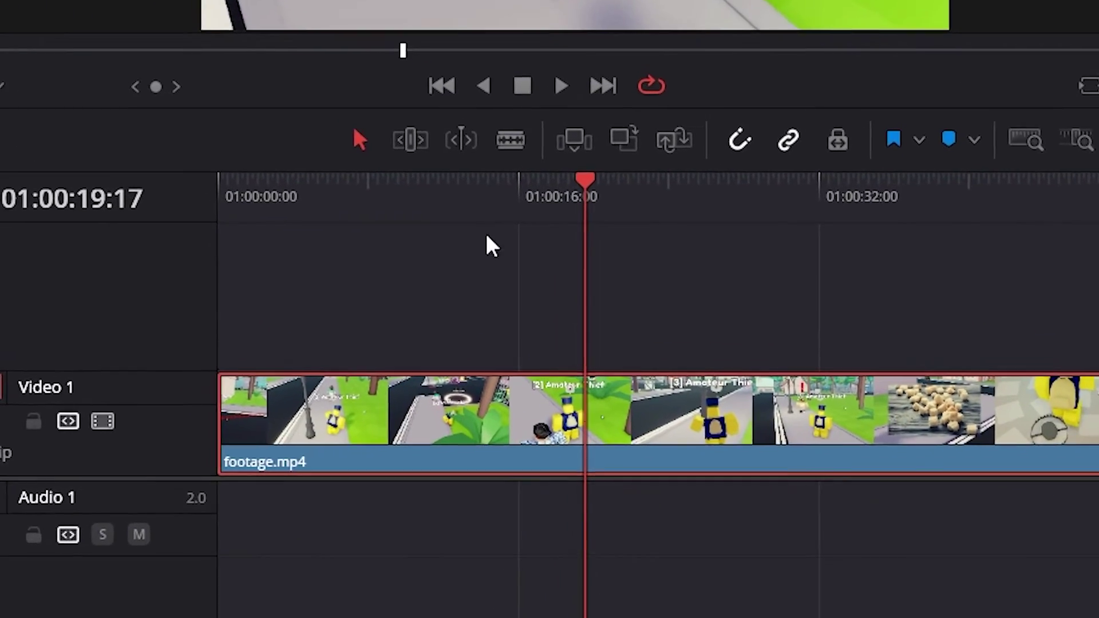
Step: Blade footage.mp4 at two points and select the short middle clip
left_click(507, 92)
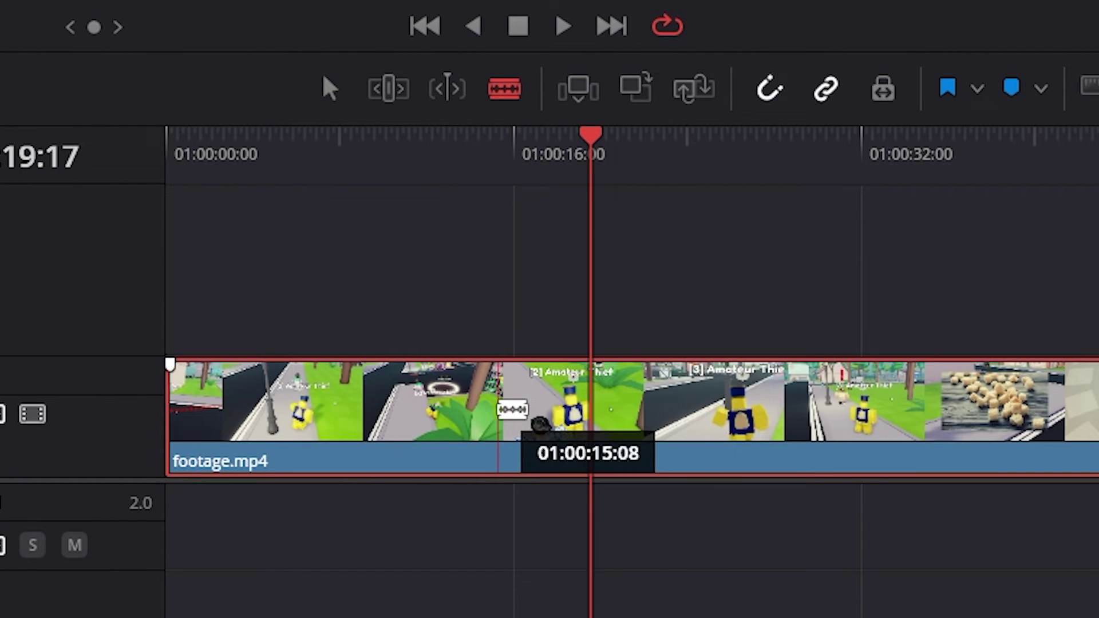
left_click(501, 401)
left_click(622, 404)
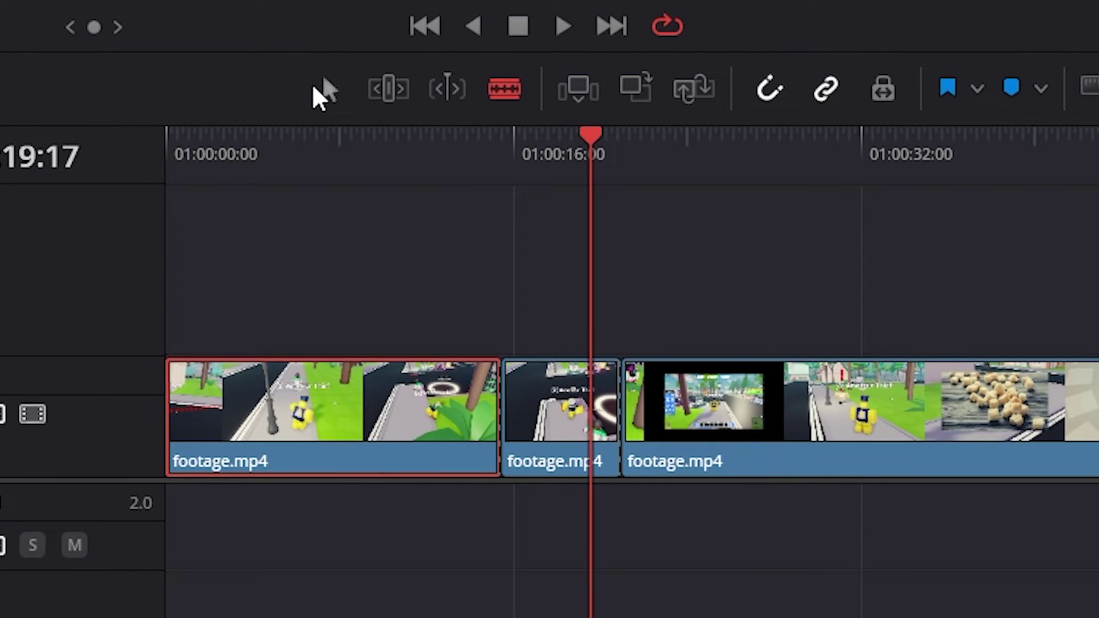
left_click(329, 89)
left_click(556, 401)
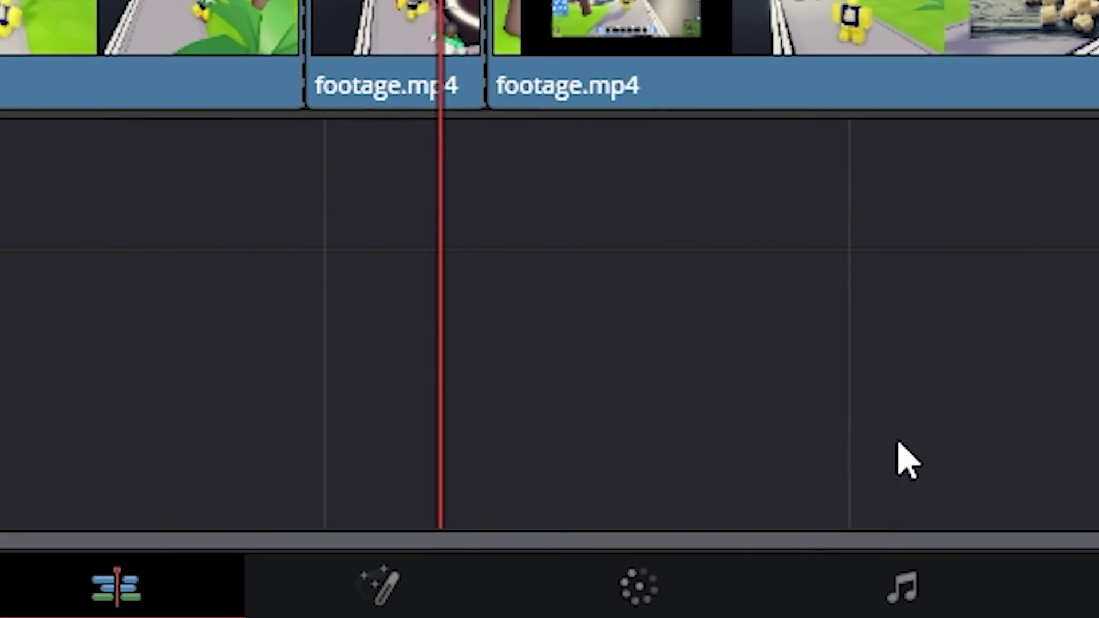
Step: On the Color page, push the Lift, Gamma, Gain and Offset wheels toward red
left_click(639, 587)
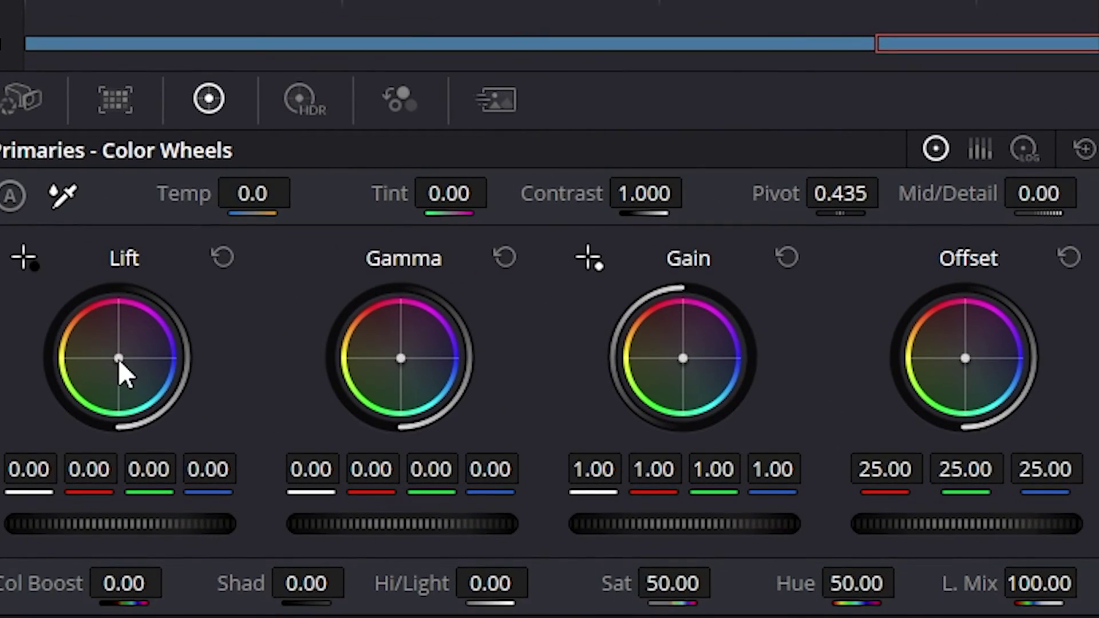
left_click_drag(90, 556, 85, 547)
left_click_drag(112, 342, 100, 315)
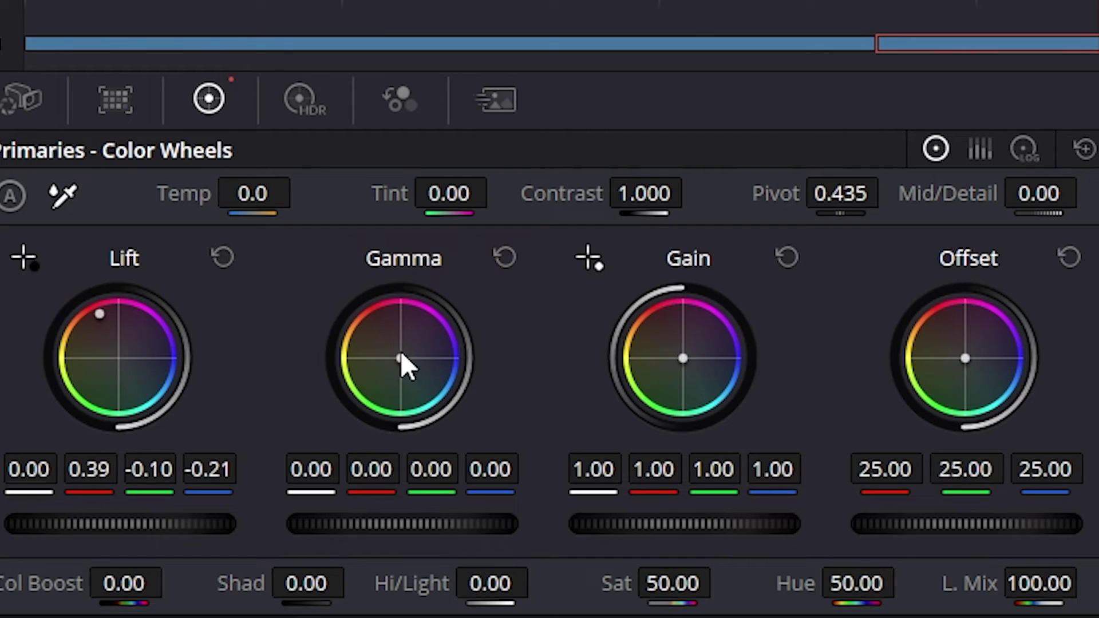
left_click_drag(401, 359, 385, 312)
left_click_drag(651, 398, 635, 357)
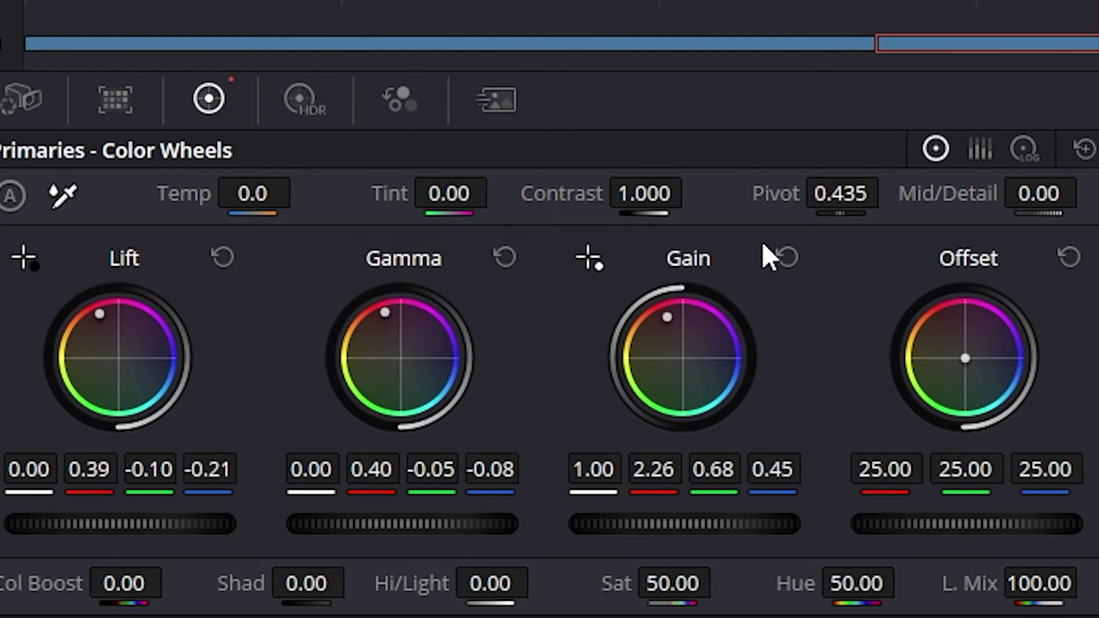
left_click_drag(965, 359, 951, 316)
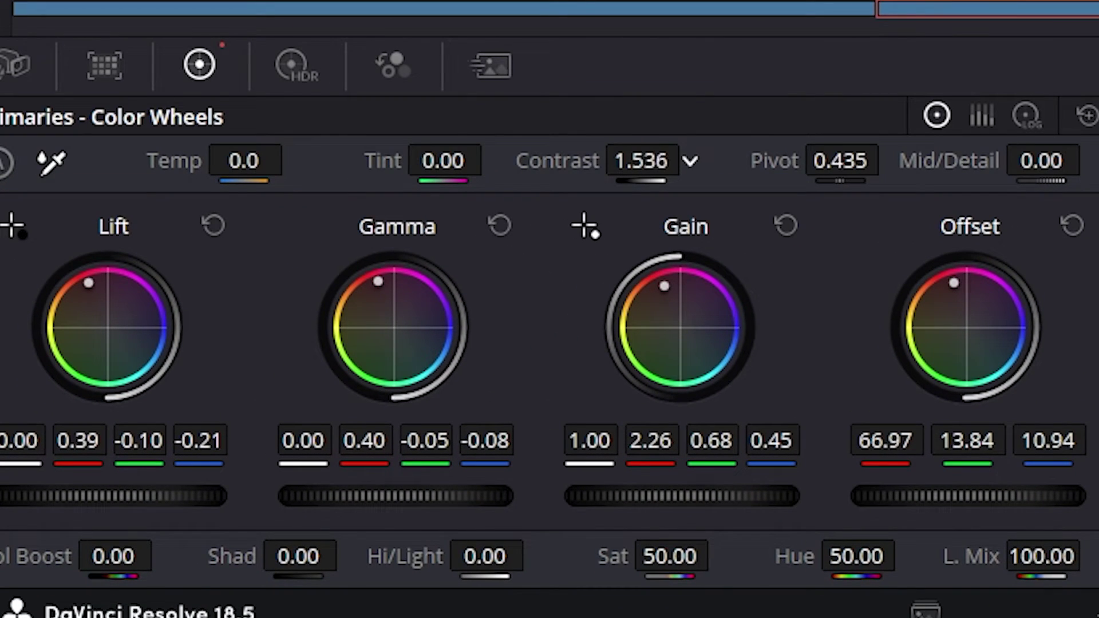
Step: Darken the shadows slightly, reset the midtone wheel, and bypass the grade to compare with the original
left_click_drag(306, 589, 281, 589)
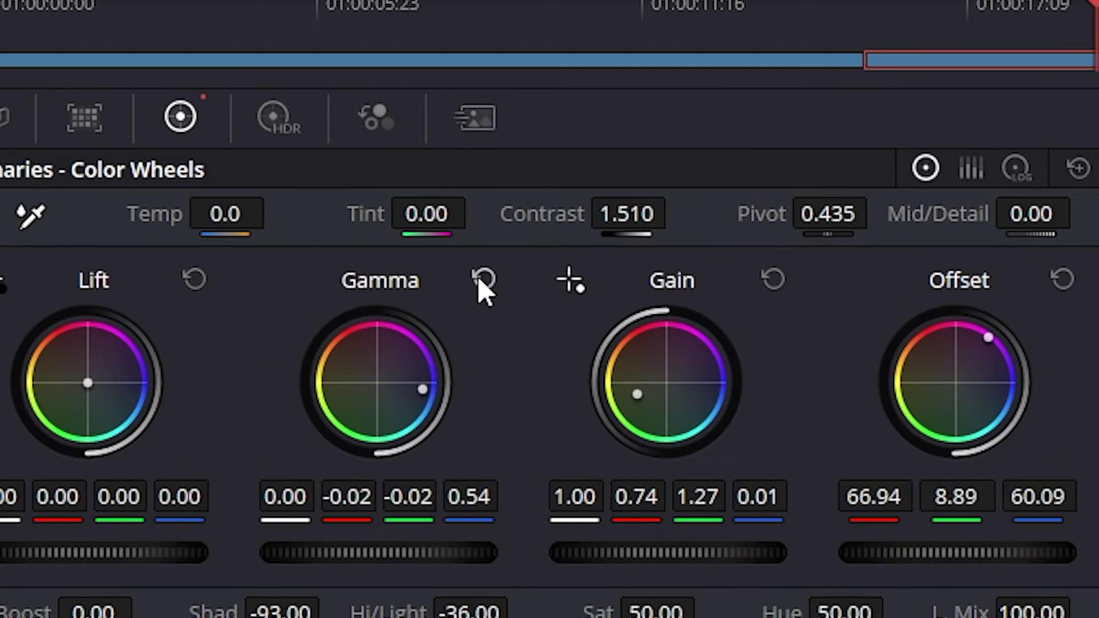
left_click(483, 281)
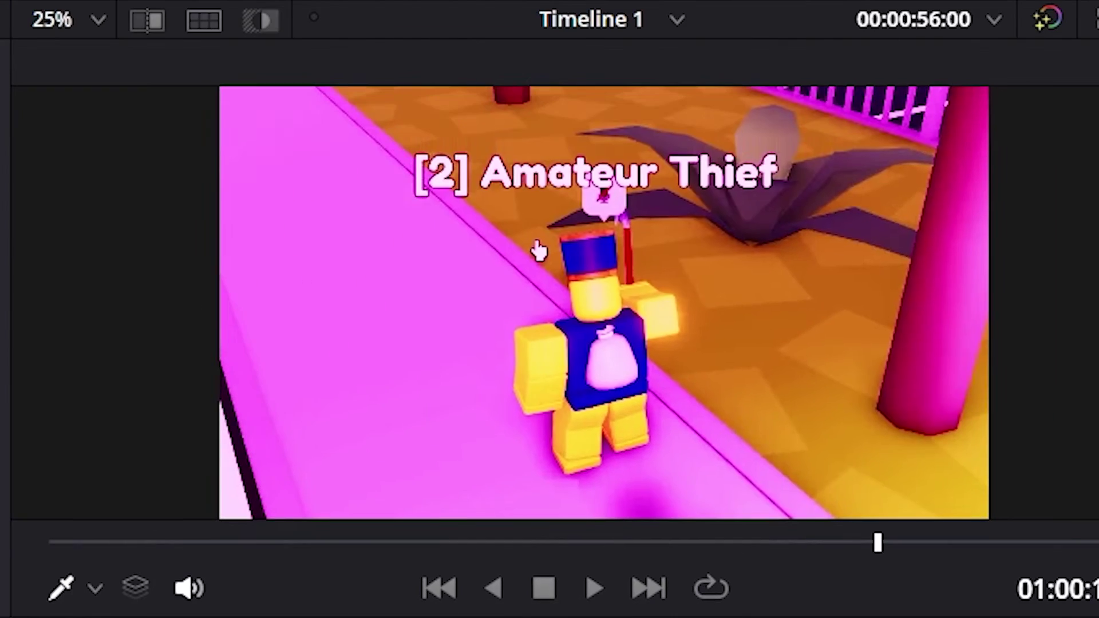
key("shift+d")
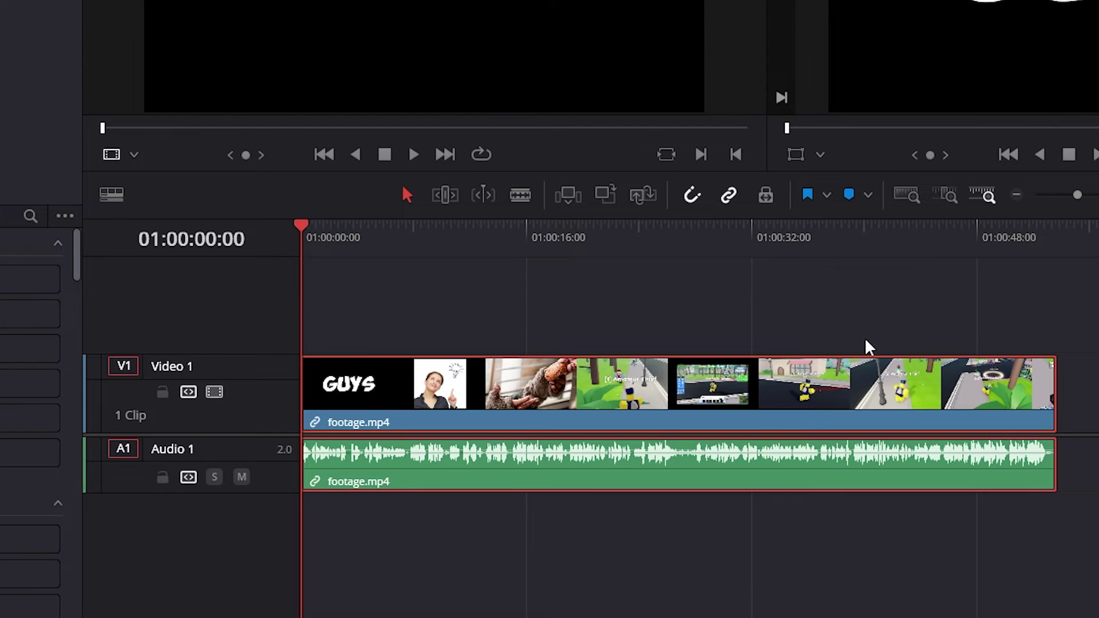
Step: Lower the footage.mp4 clip volume to -19.62 in the Inspector Audio tab and on its timeline volume line
left_click(696, 302)
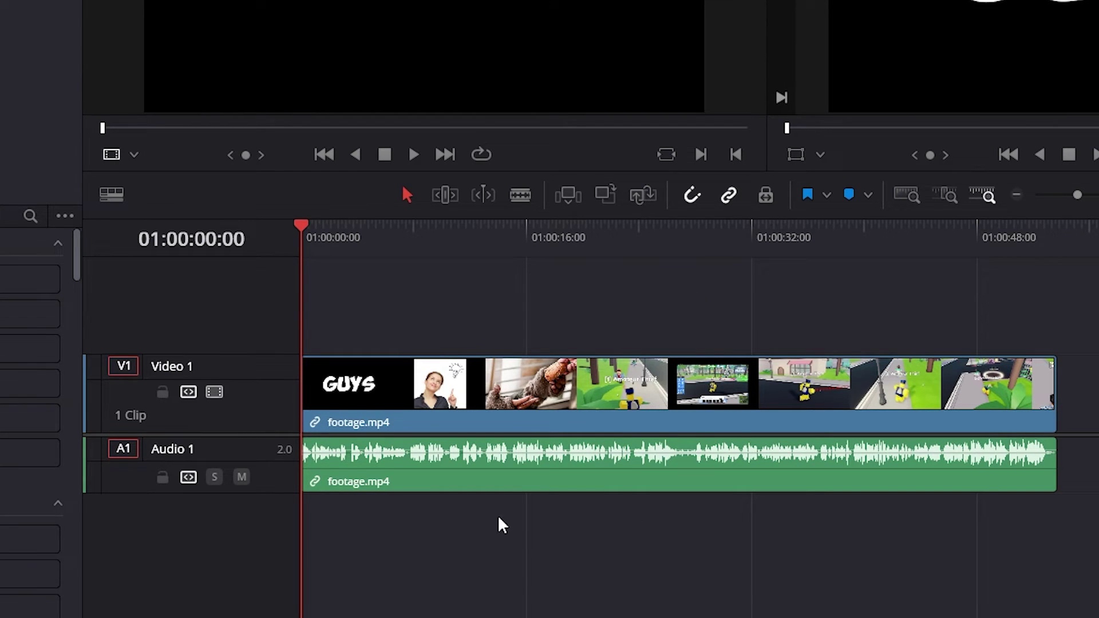
left_click(538, 407)
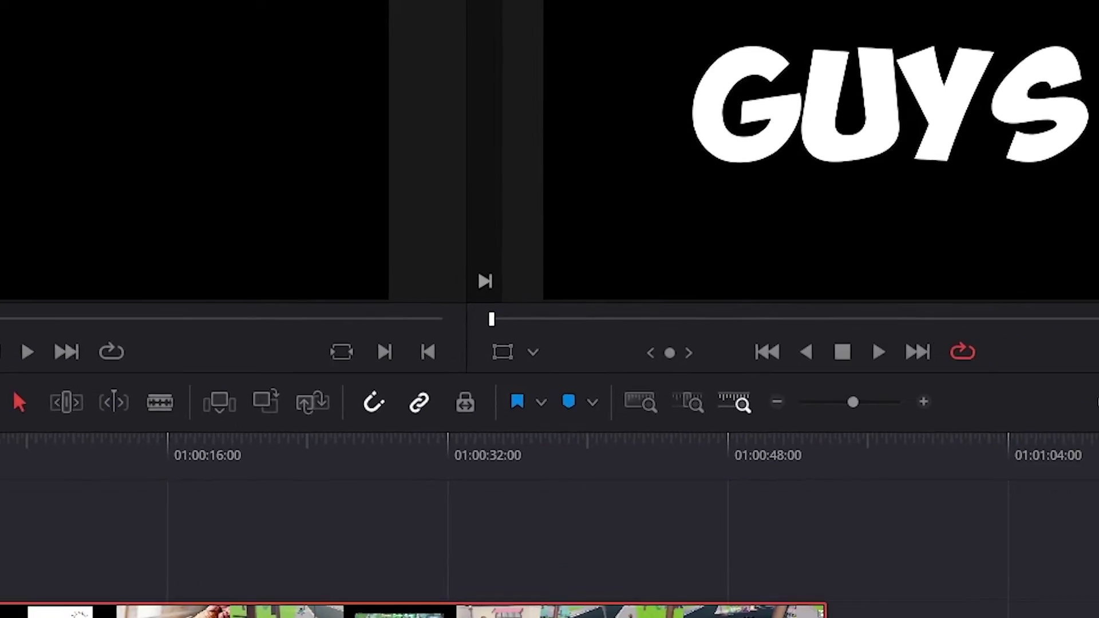
left_click(949, 34)
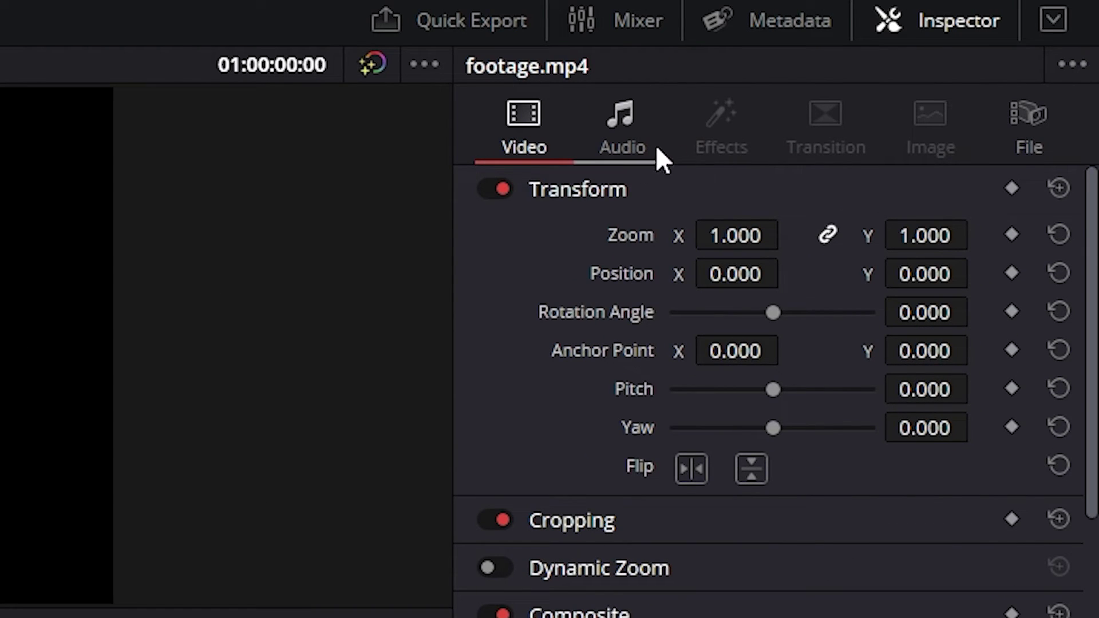
left_click(611, 138)
left_click_drag(827, 236, 791, 237)
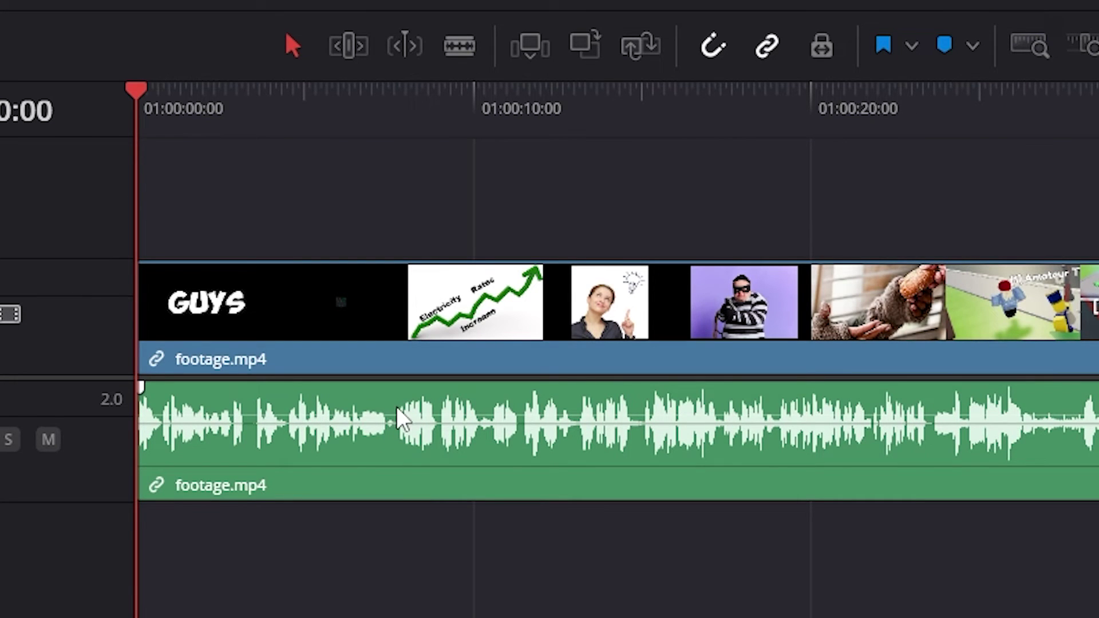
mouse_move(399, 418)
left_mouse_down()
mouse_move(398, 429)
mouse_move(393, 398)
mouse_move(399, 424)
left_mouse_up()
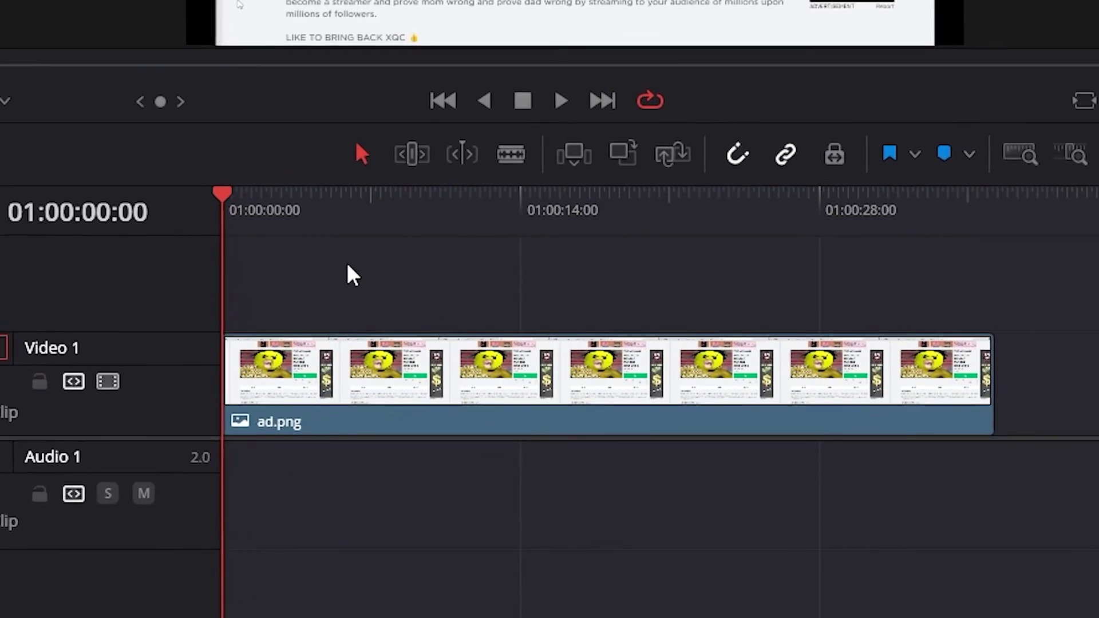
Step: Crop the ad.png clip's left edge and right-hand banner in the viewer's crop mode
left_click(452, 423)
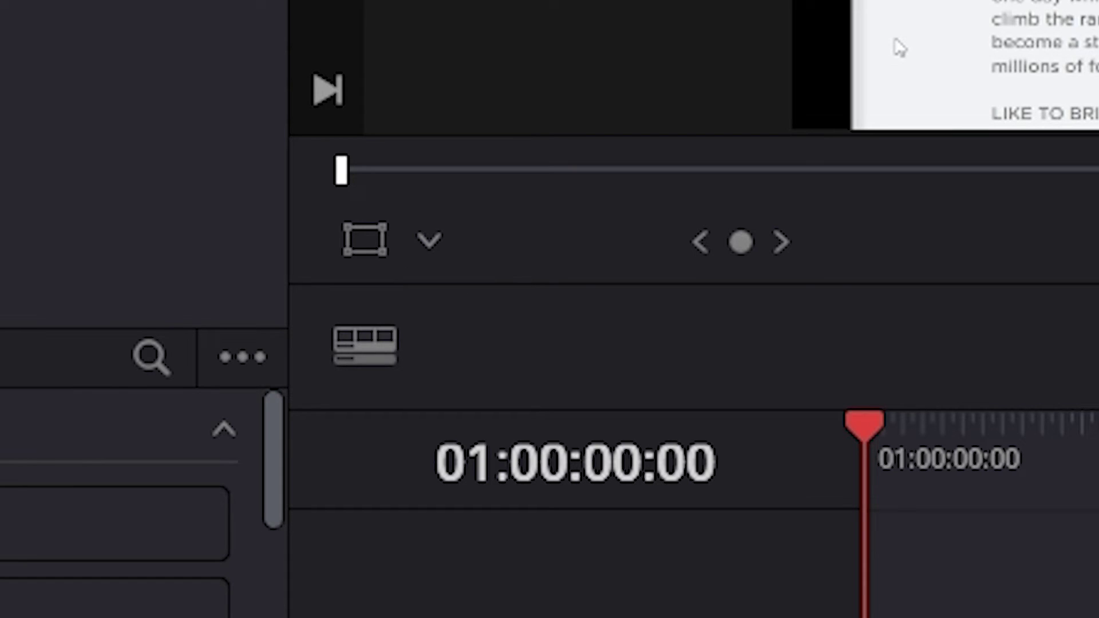
left_click(435, 250)
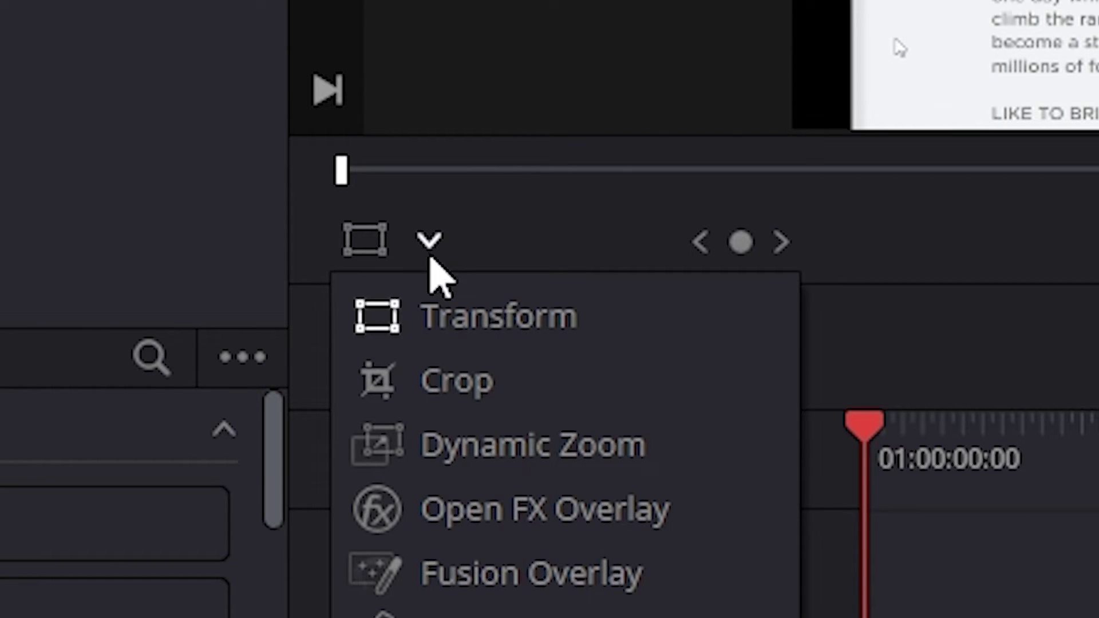
left_click(461, 396)
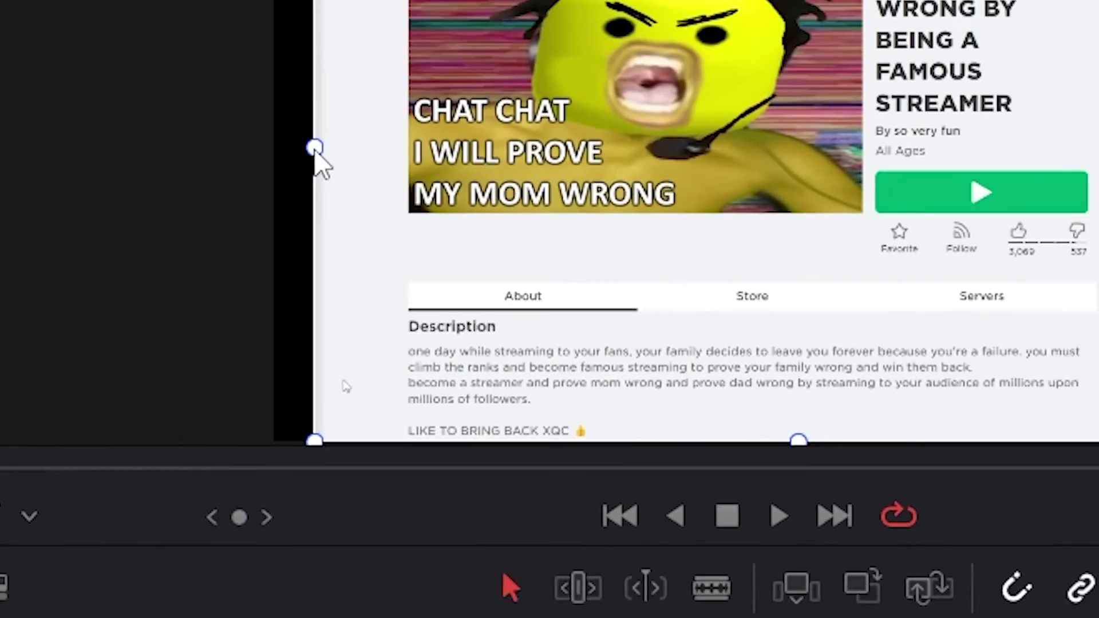
left_click_drag(143, 290, 212, 290)
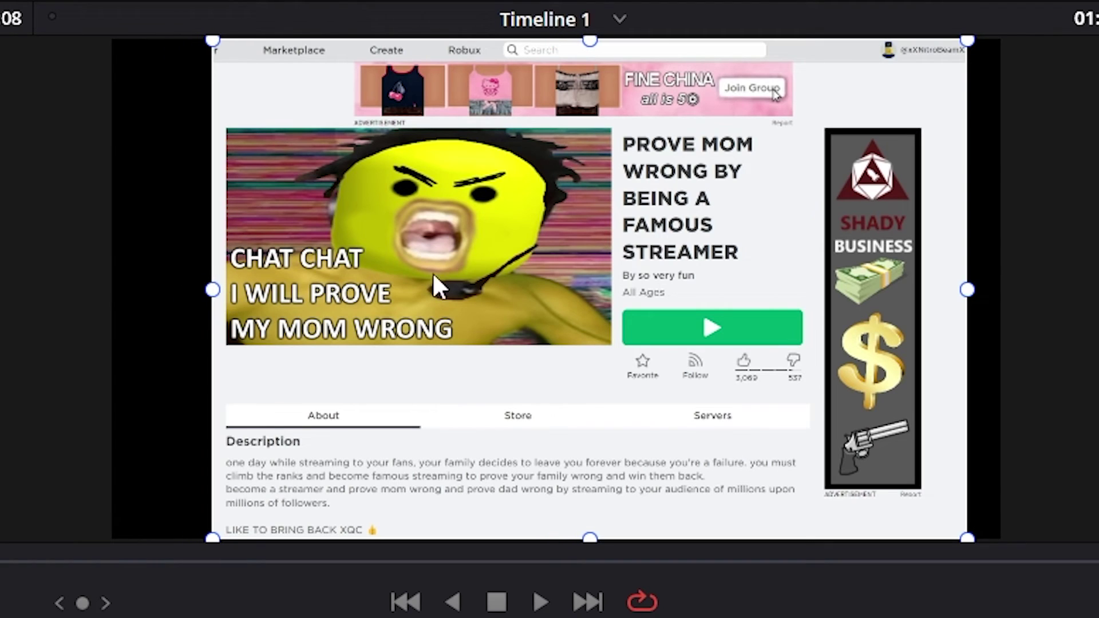
left_click_drag(960, 293, 819, 328)
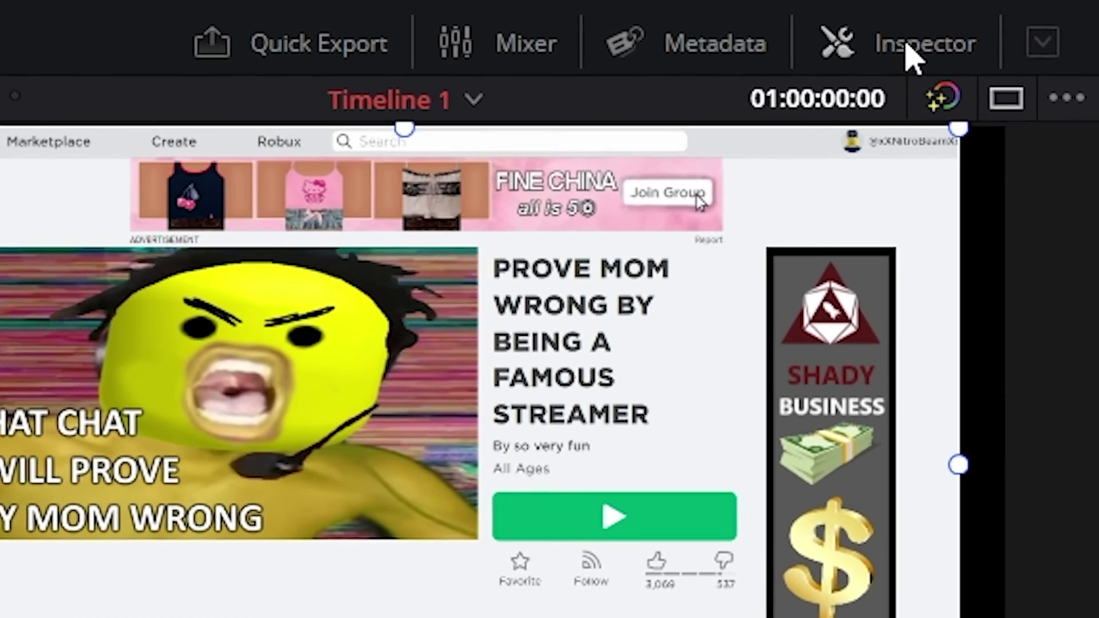
Step: Set Crop Left to 144 under Cropping in the ad image's Inspector
left_click(910, 48)
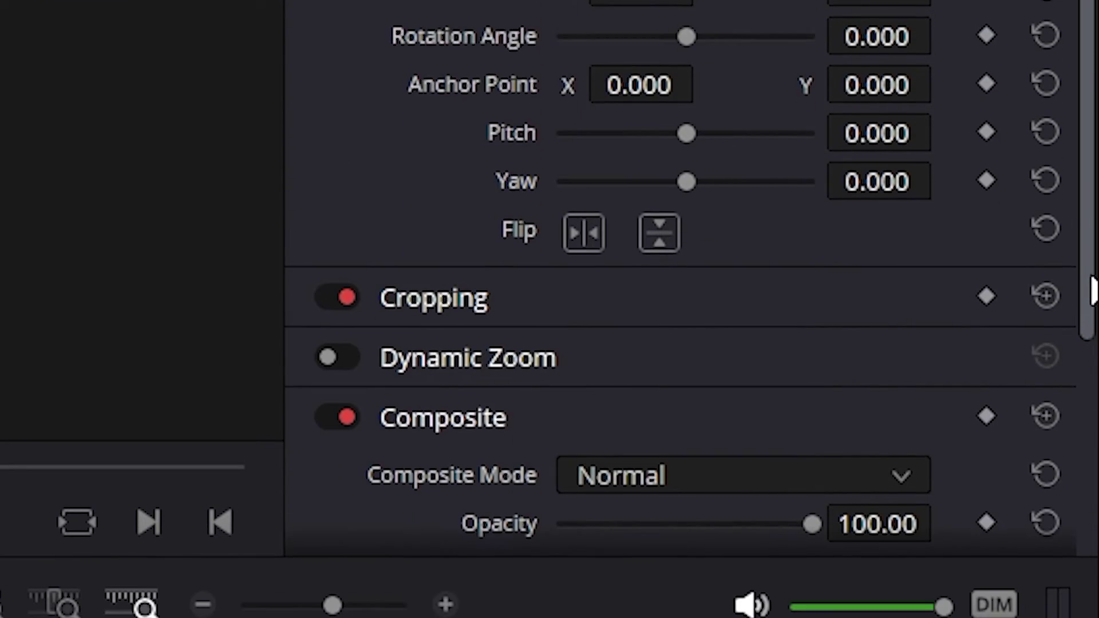
left_click_drag(1093, 290, 1087, 366)
left_click(462, 197)
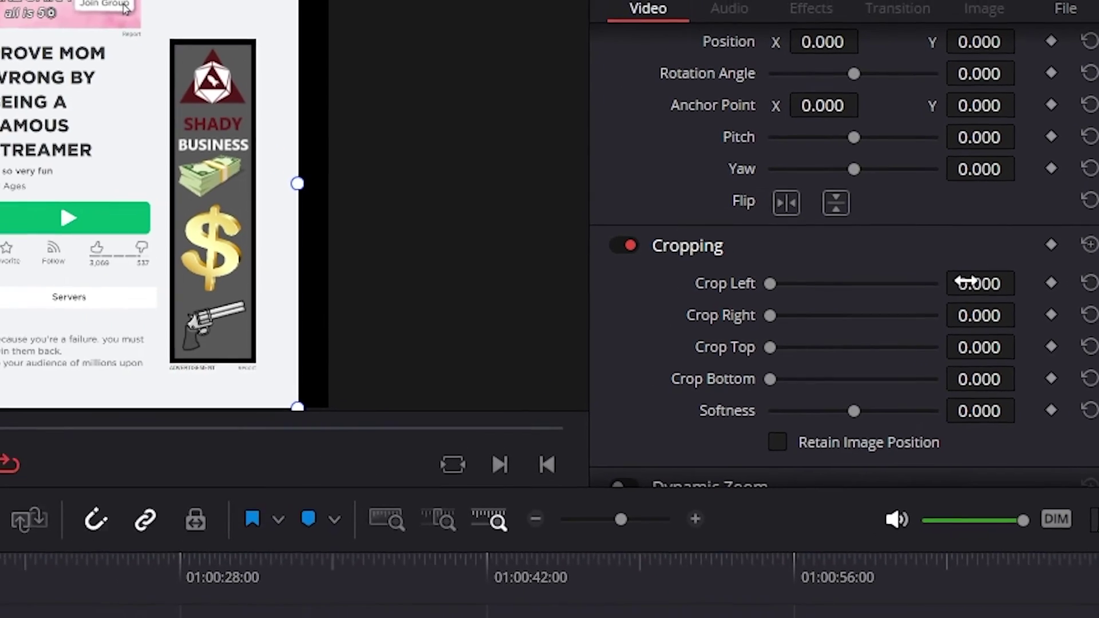
left_click_drag(872, 251, 956, 251)
left_click_drag(1047, 293, 940, 340)
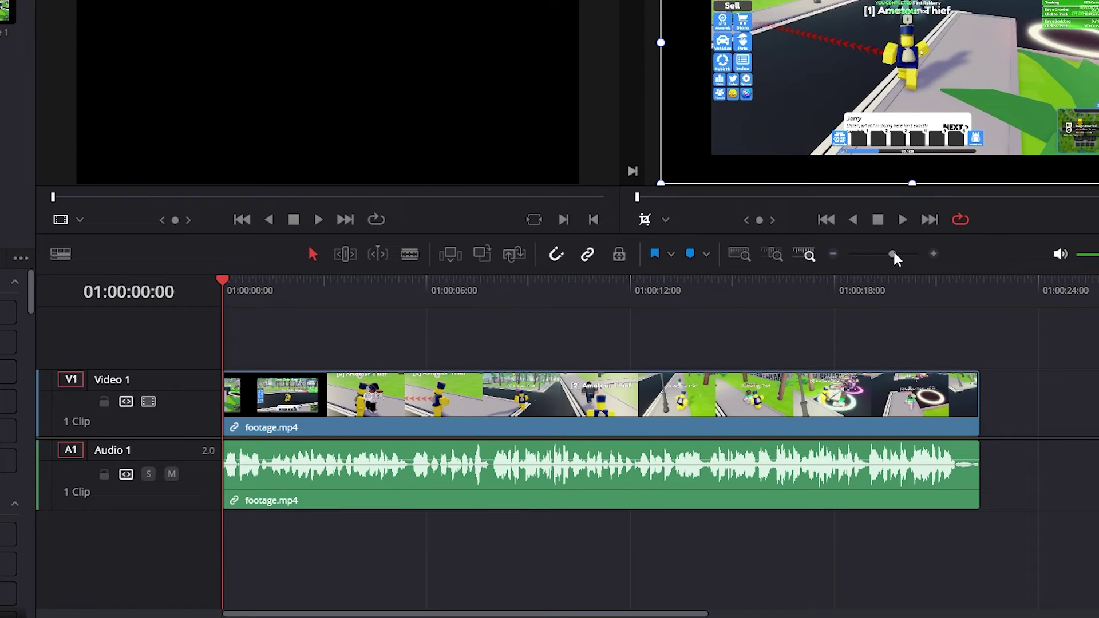
Step: Blade footage.mp4 near 01:00:05:24 and slightly later, select the middle clip, and park the playhead at 01:00:05:15
left_click_drag(894, 254, 898, 254)
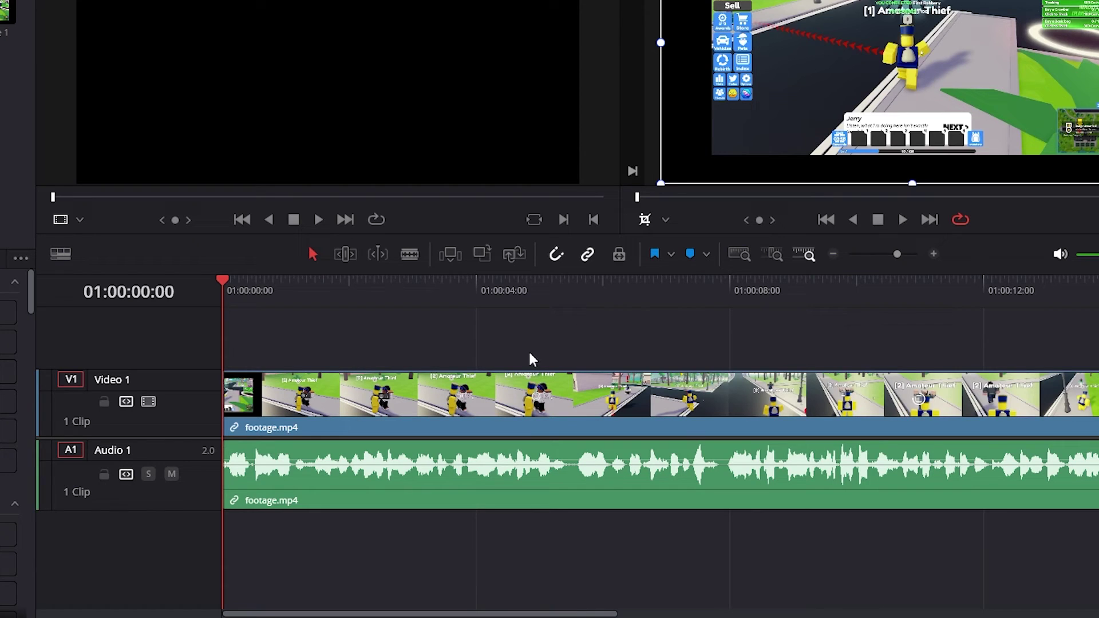
left_click(410, 254)
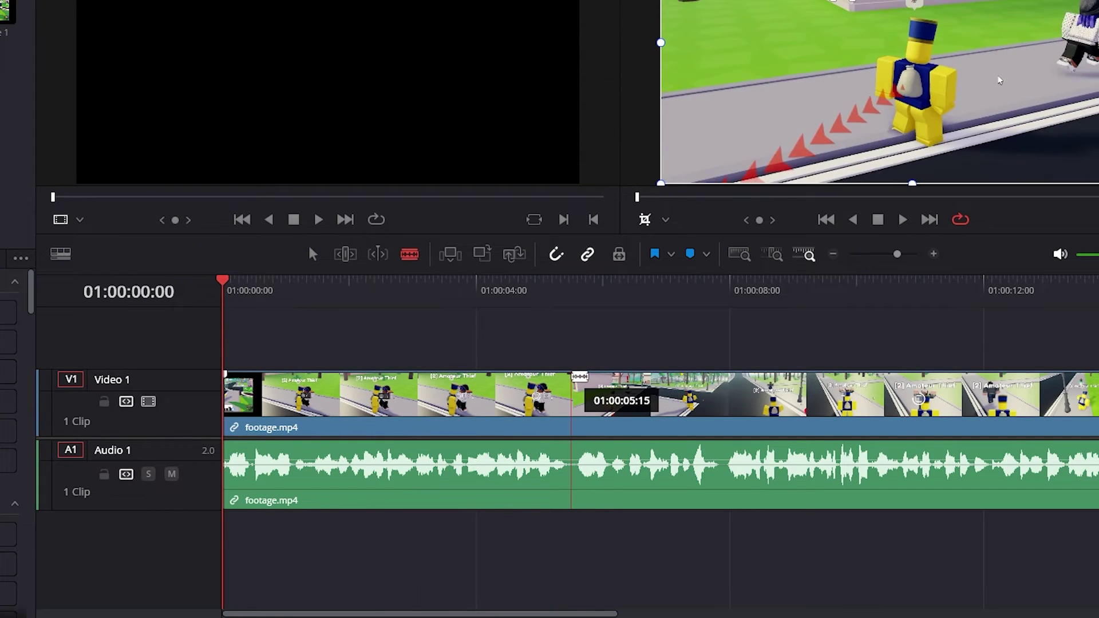
left_click(573, 395)
left_click(608, 395)
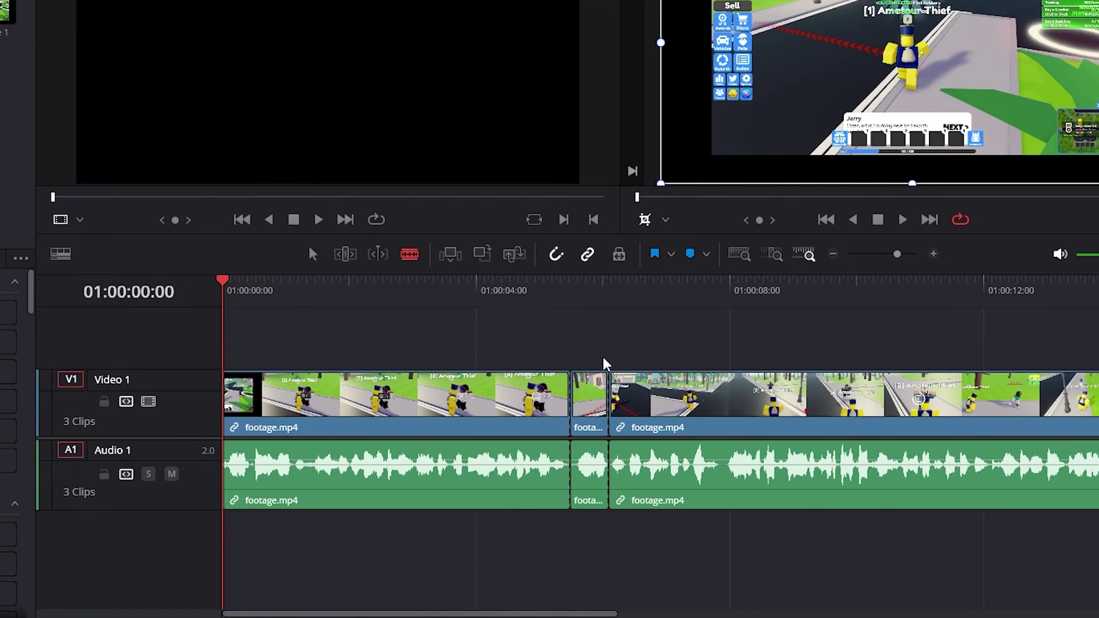
left_click(313, 253)
left_click(594, 380)
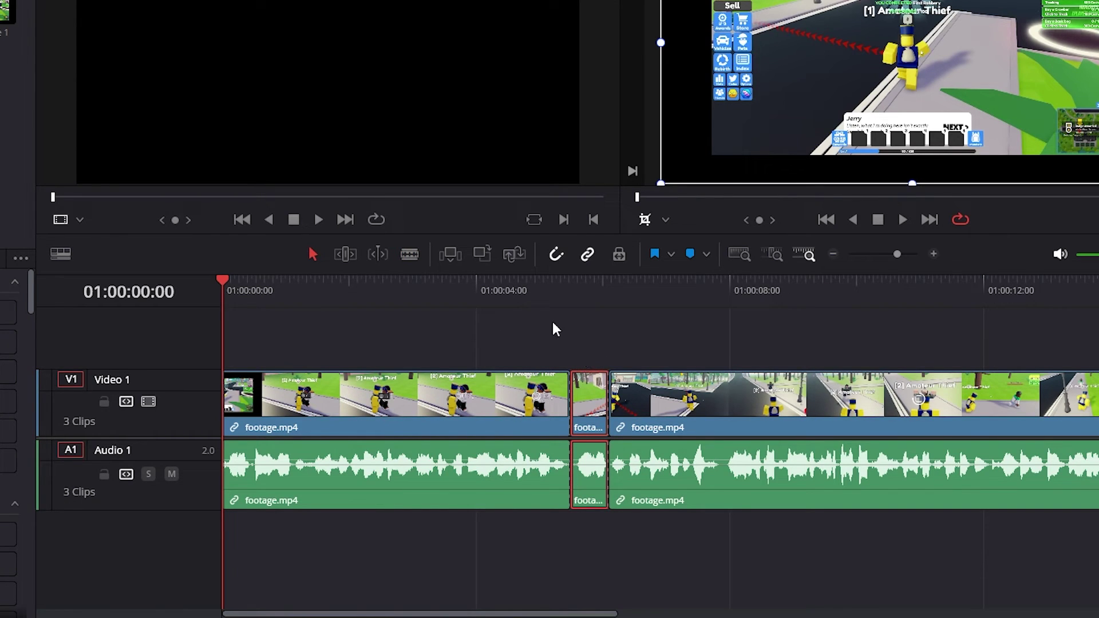
left_click_drag(232, 281, 588, 302)
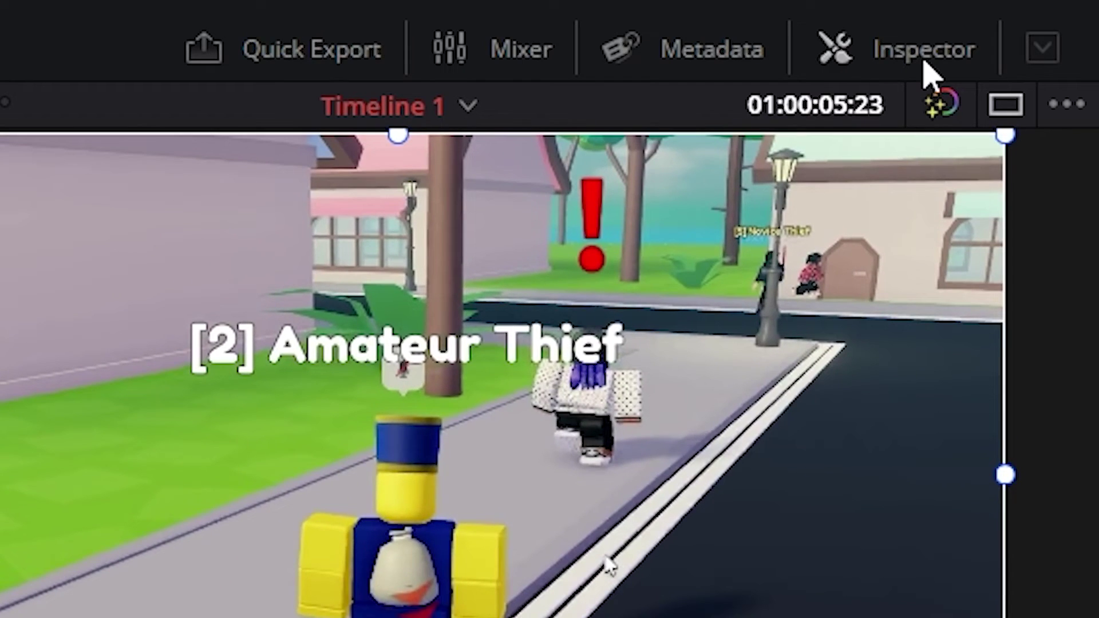
Step: Make the middle clip a freeze frame via the Inspector's Speed Change options
left_click(924, 59)
scroll(1090, 265, "down", 10)
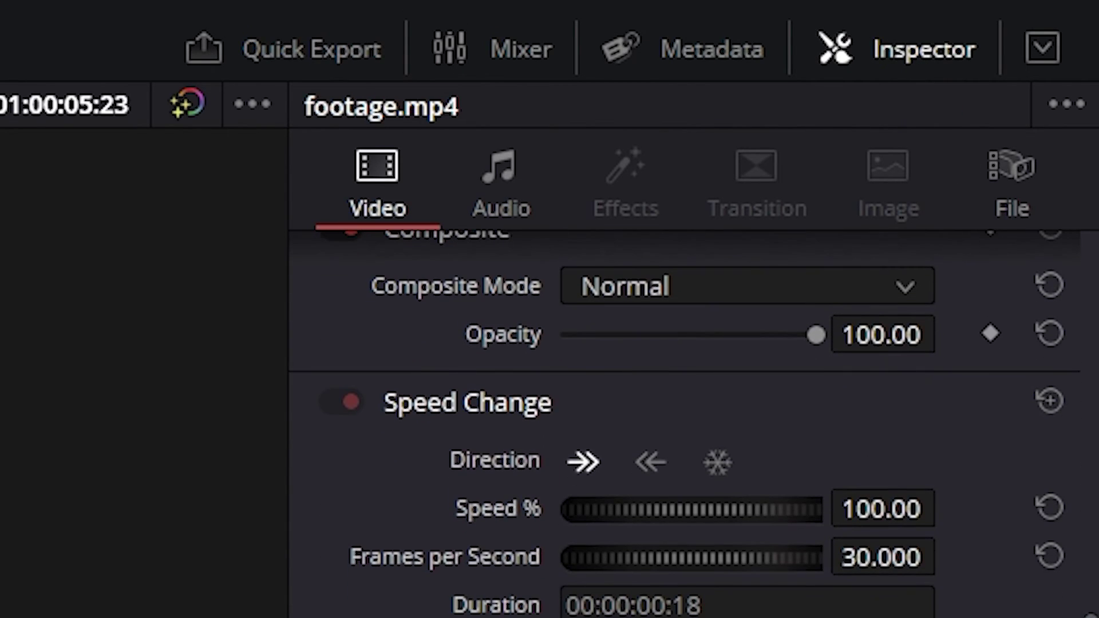
left_click(721, 464)
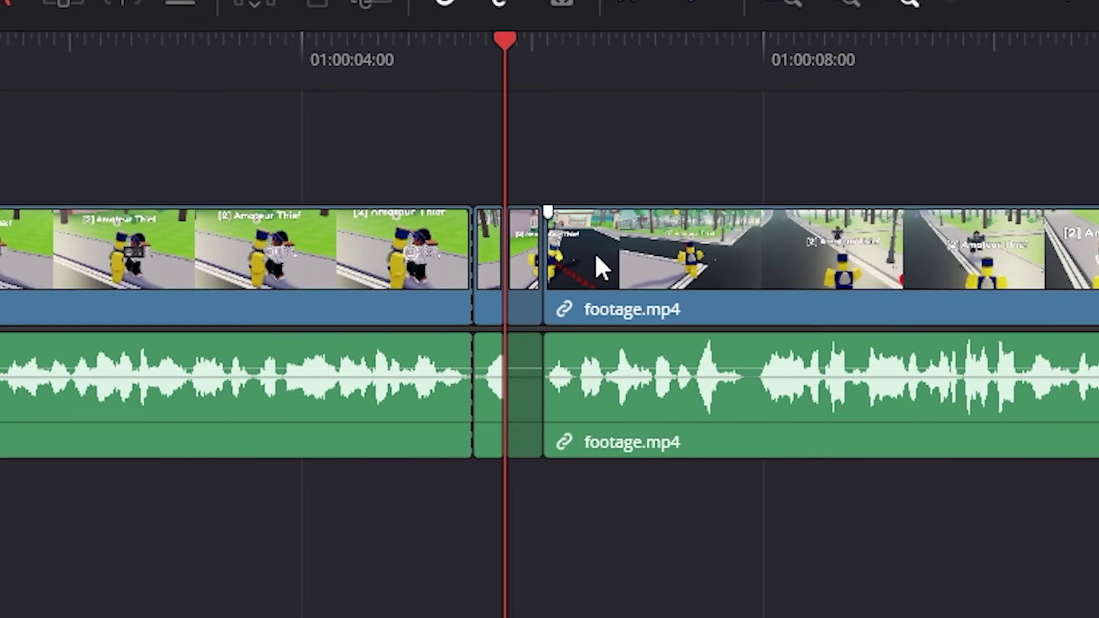
Step: Move the following clip later and stretch the freeze frame to fill the gap
left_click_drag(649, 265, 1042, 272)
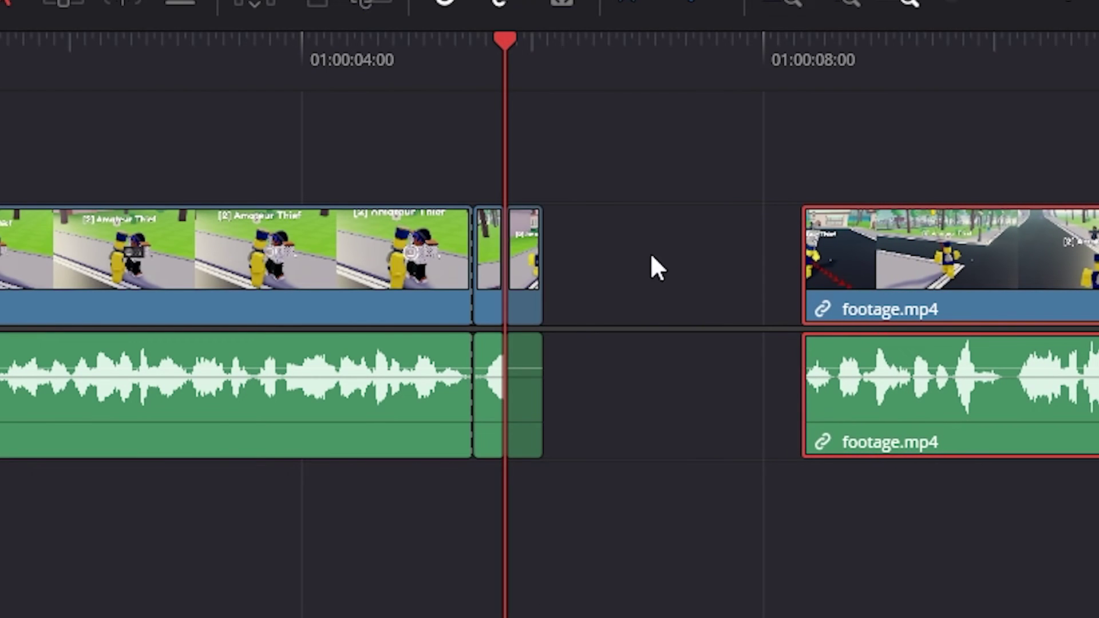
left_click_drag(547, 262, 745, 277)
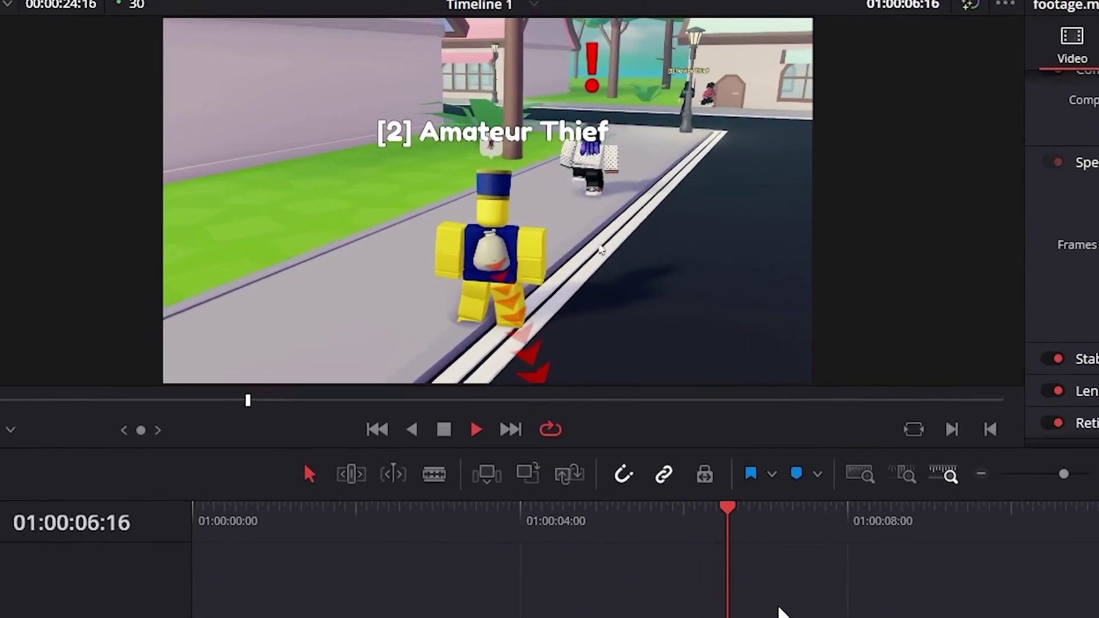
key("space")
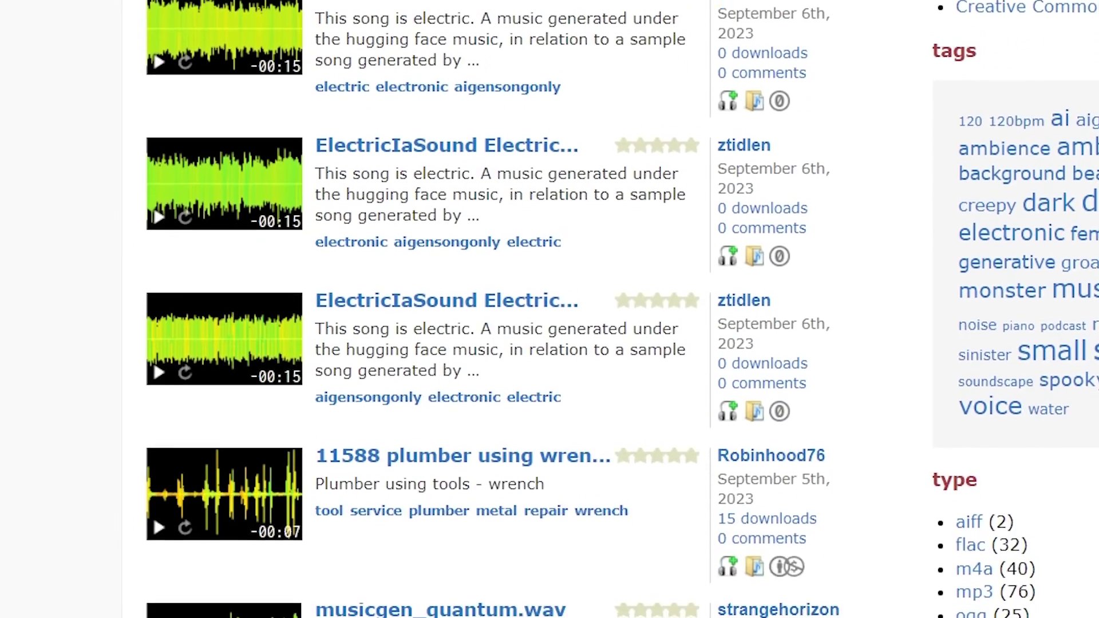
Step: Search Freesound for 'snoring' and preview snoring 2.wav
scroll(550, 309, "down", 10)
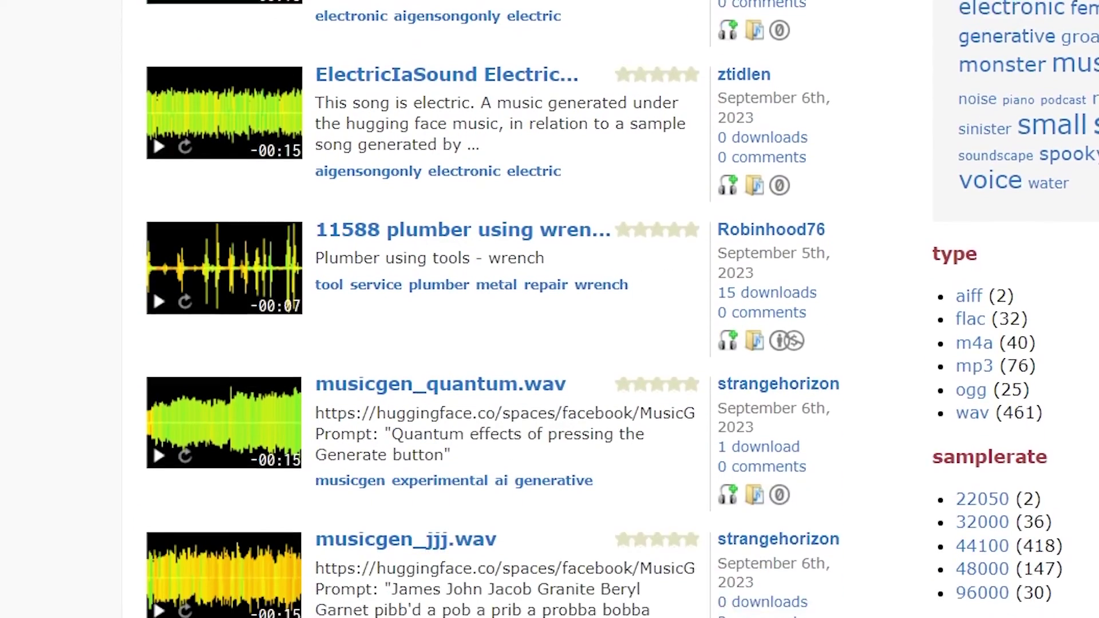
scroll(549, 309, "down", 8)
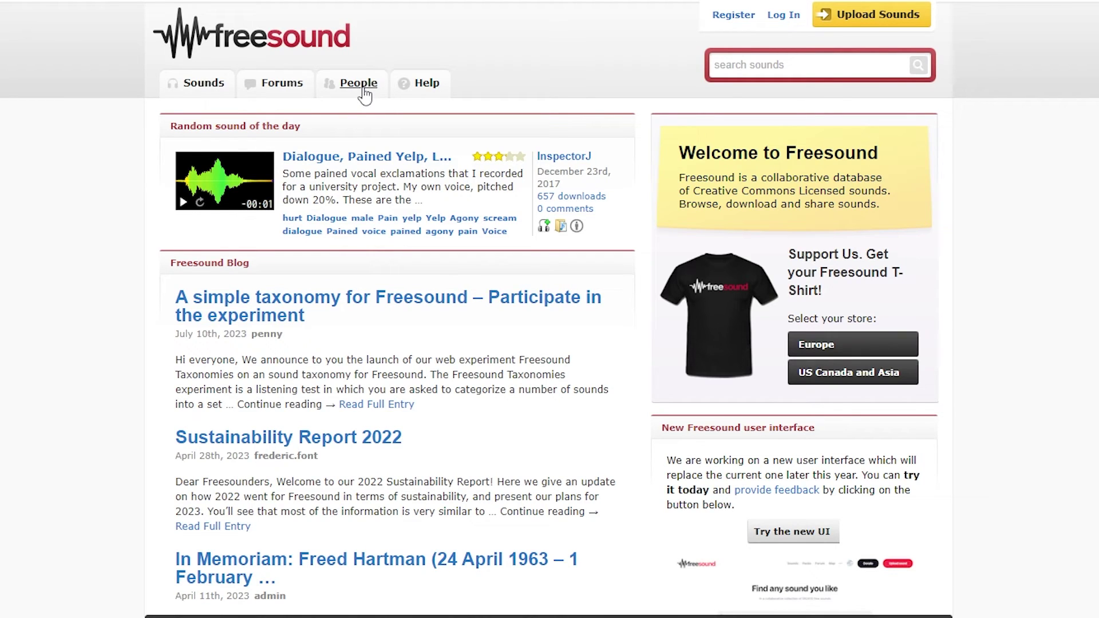
left_click(714, 63)
type("snoring")
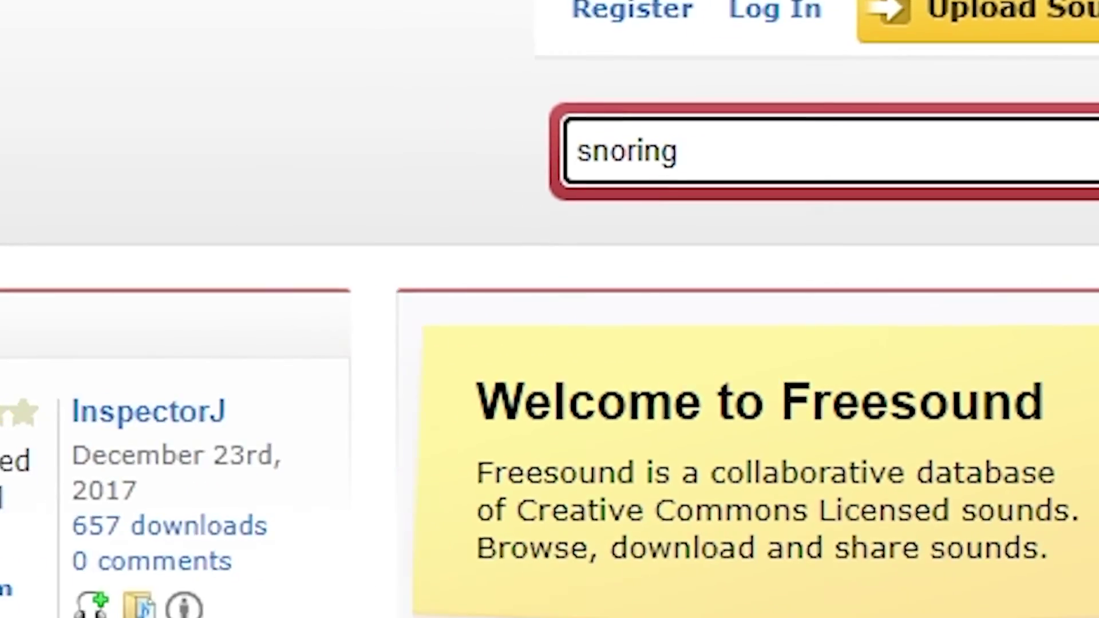
key("Return")
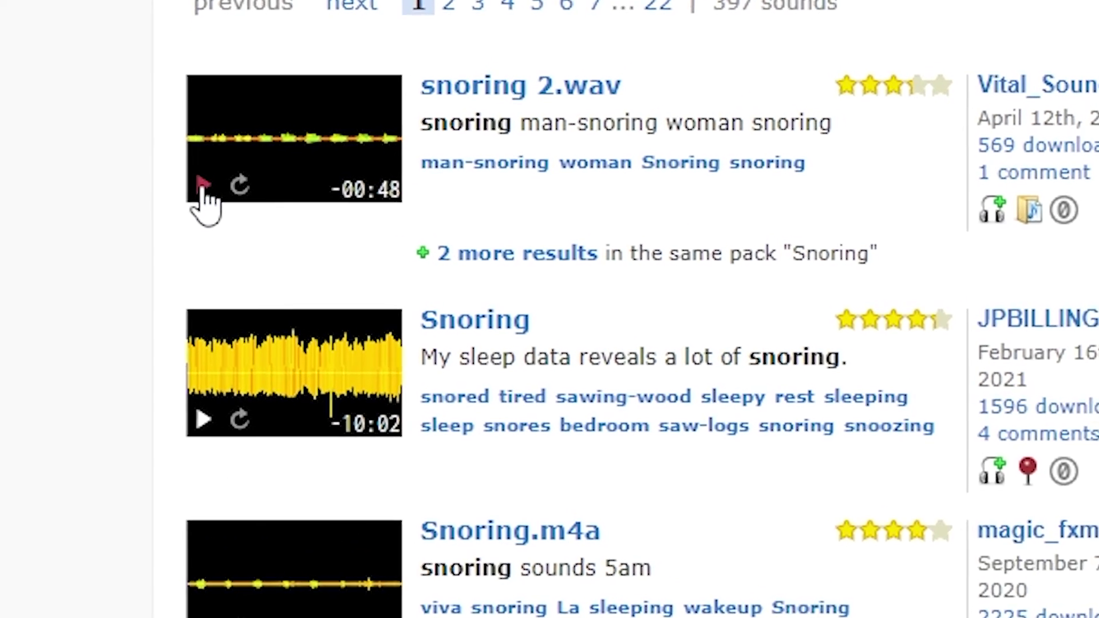
left_click(184, 177)
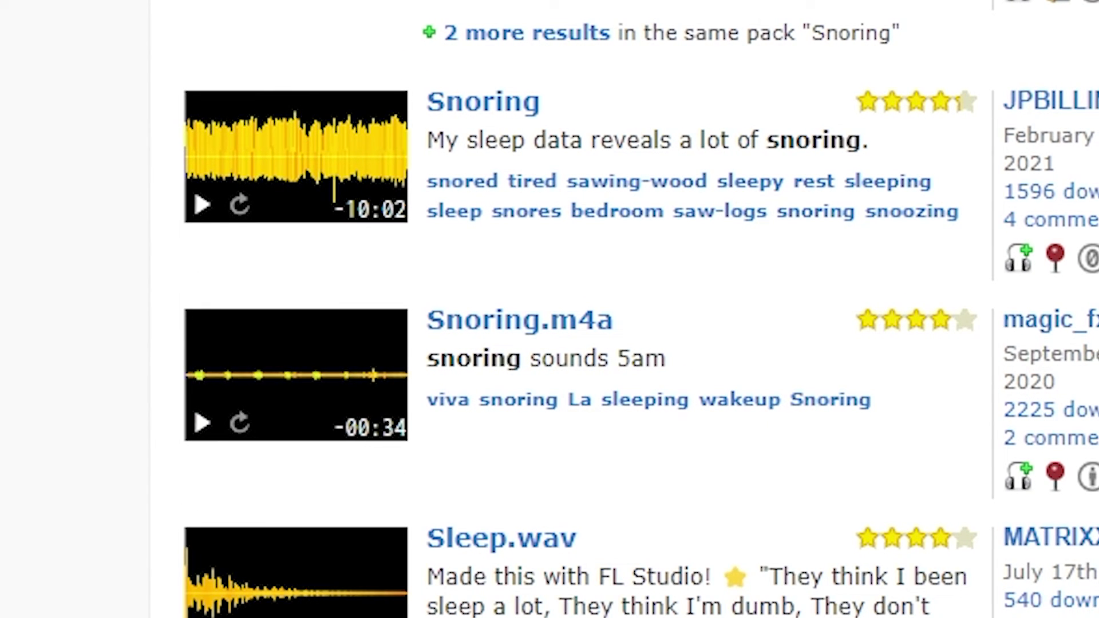
Step: Request the sound's download and move through the registration form's email and password fields
scroll(194, 407, "down", 5)
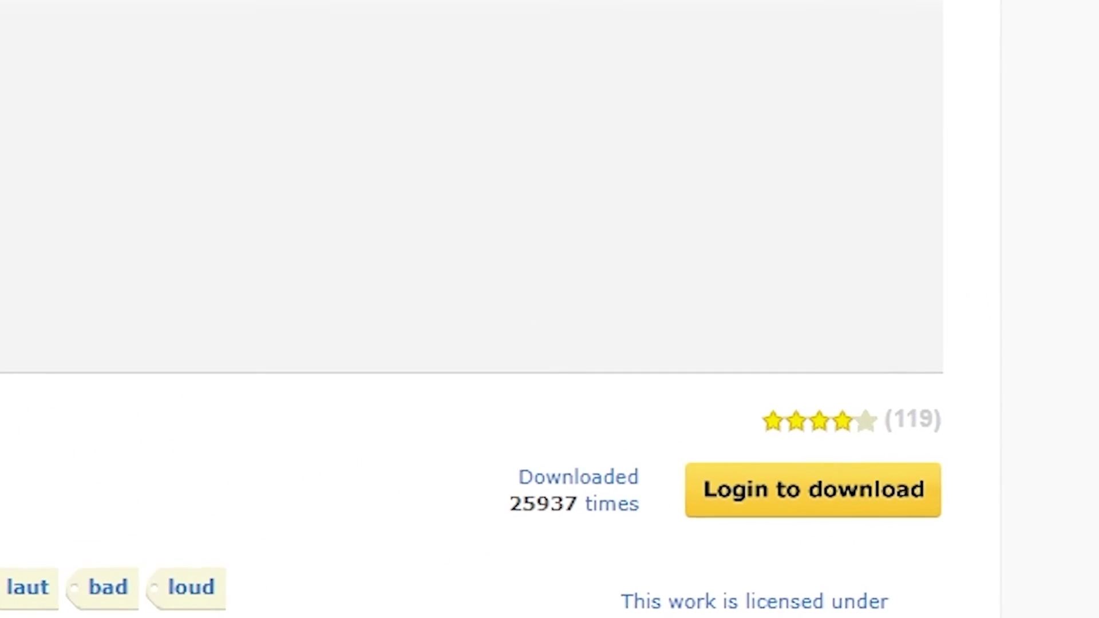
left_click(728, 436)
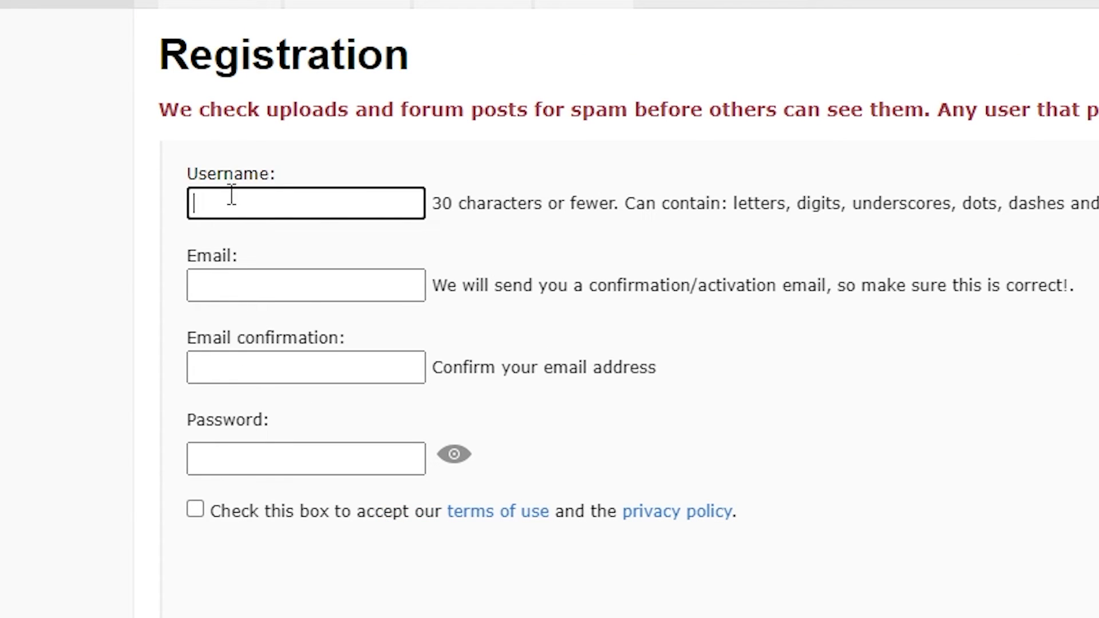
left_click(246, 284)
left_click(250, 364)
key("Tab")
left_click(432, 446)
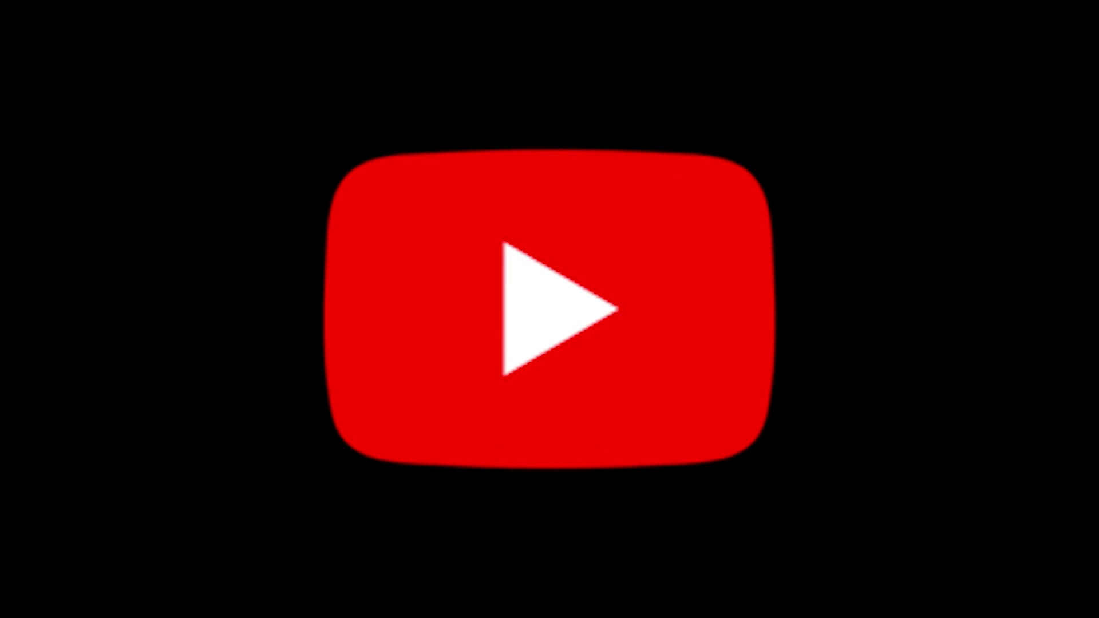
Step: Search YouTube for 'snoring sound effect' and open the 0:19 Snoring sound effect video
type("snoring sound effect")
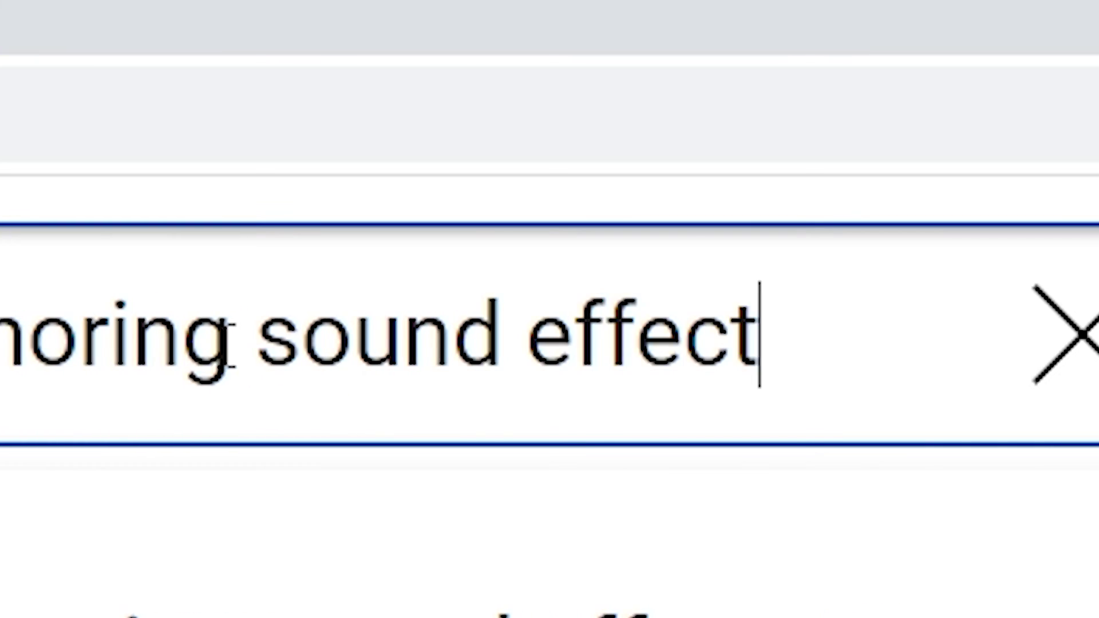
key("Return")
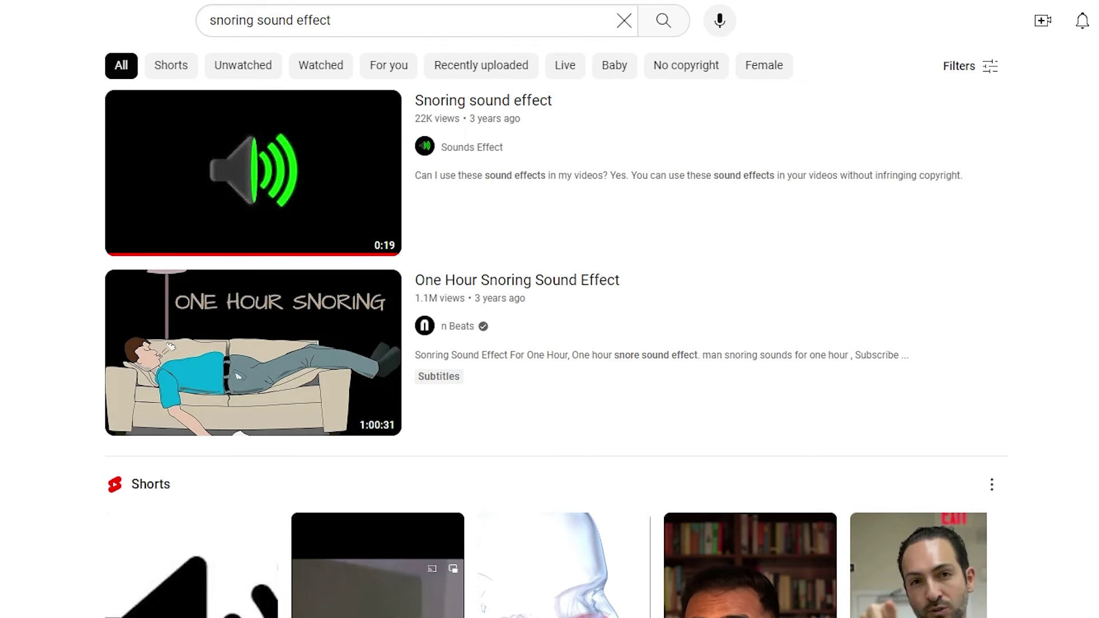
scroll(549, 344, "down", 2)
scroll(556, 333, "down", 1)
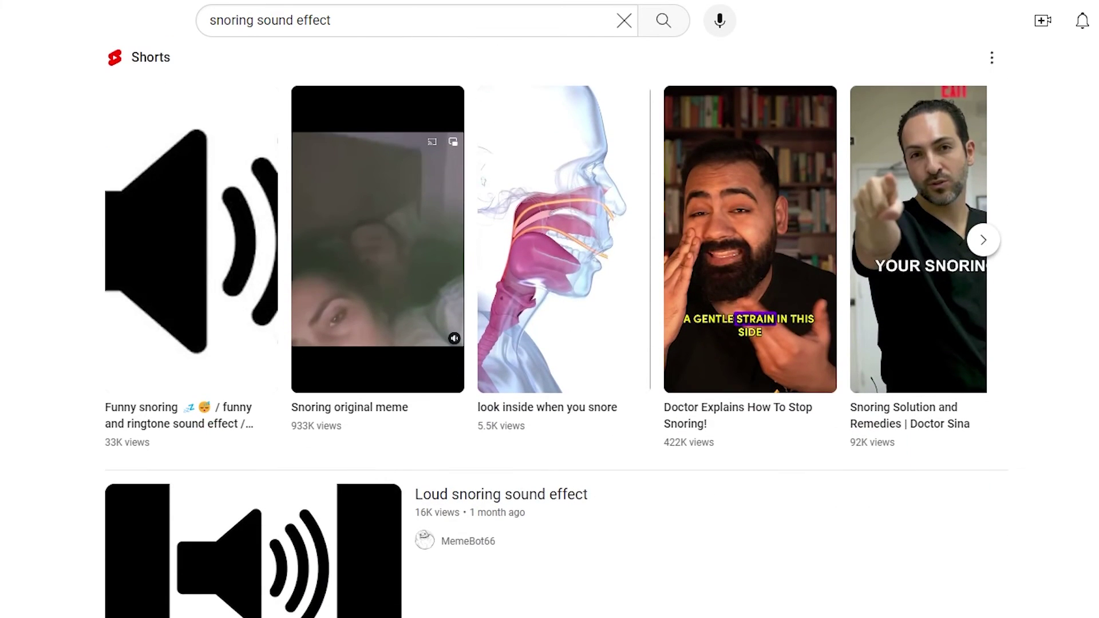
scroll(550, 309, "up", 7)
left_click(252, 172)
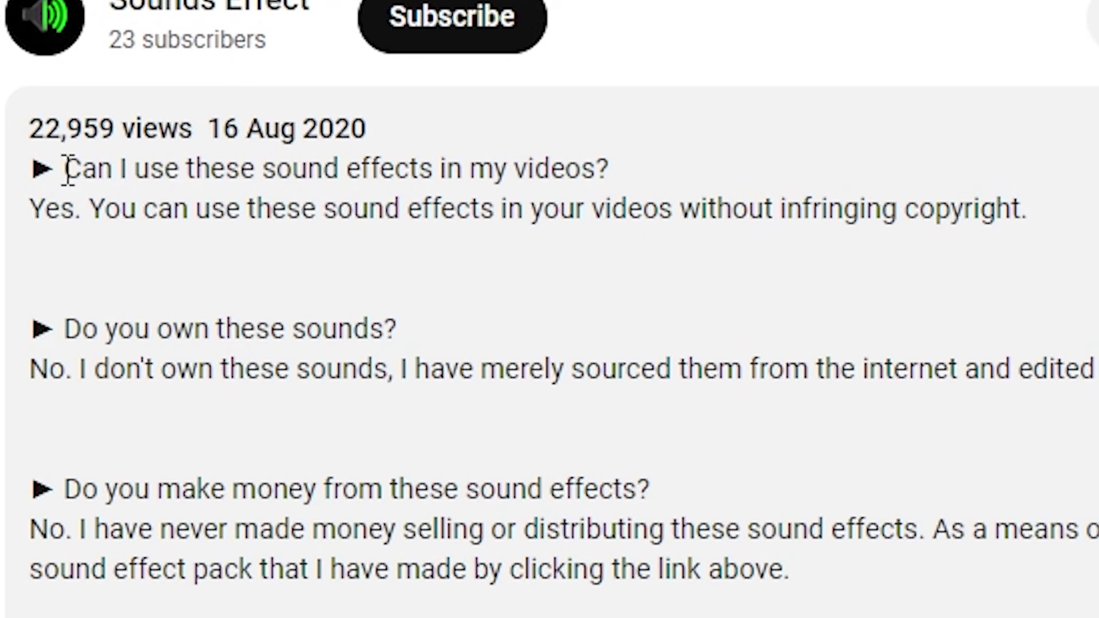
Step: Highlight the description's question and answer about using the sound copyright-free
left_click_drag(68, 169, 593, 166)
left_click_drag(46, 215, 91, 214)
left_click(231, 212)
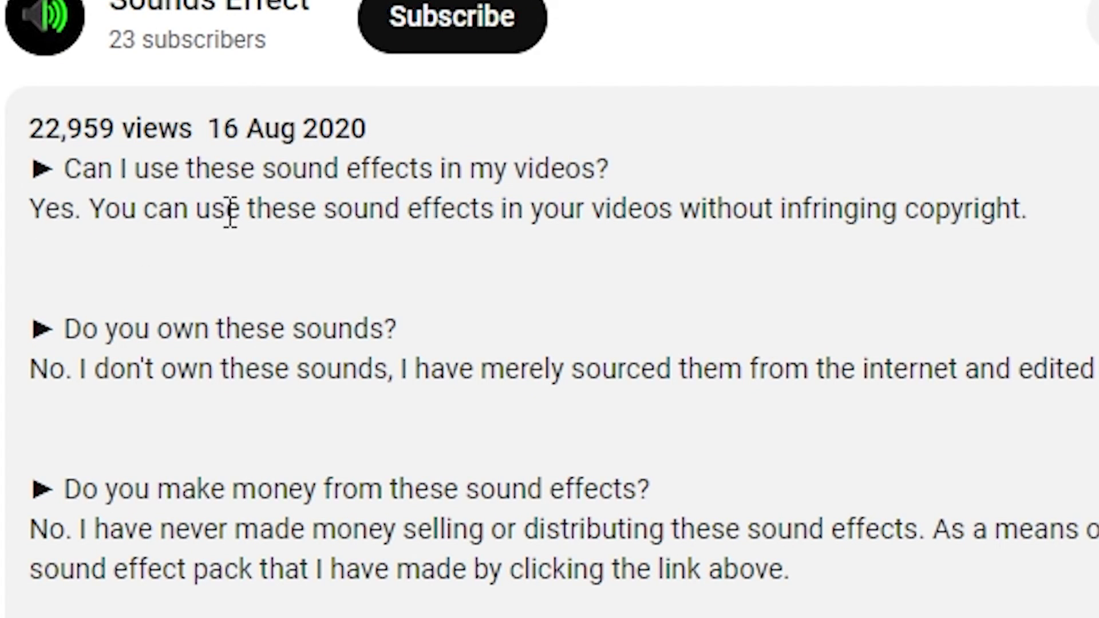